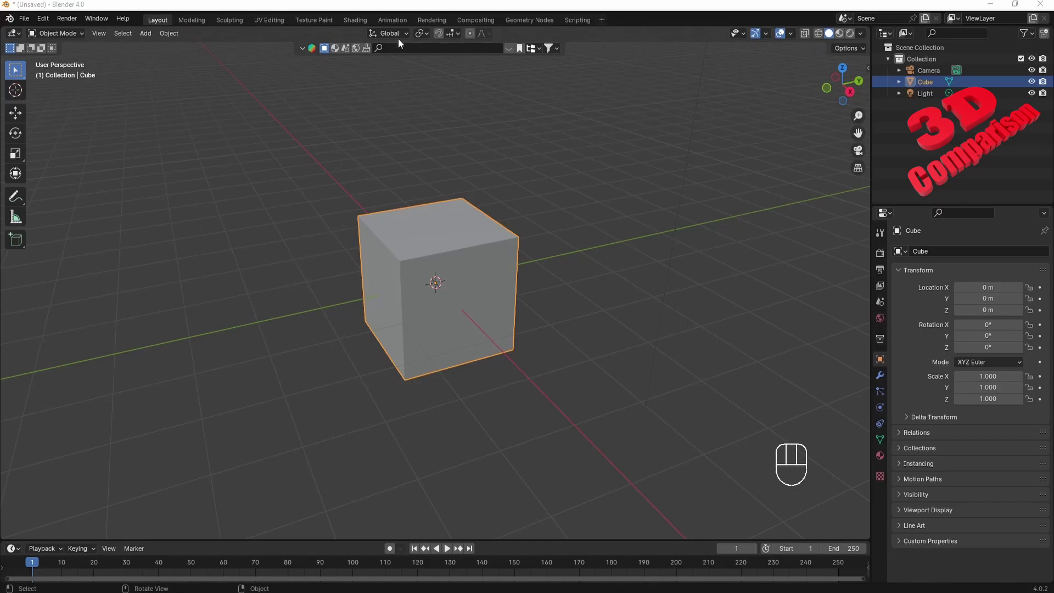
Select the default Cube and grab it with G, moving it freely away from the origin.
{"action": "left_click", "coordinate": [405, 34]}
{"action": "left_click", "coordinate": [554, 253]}
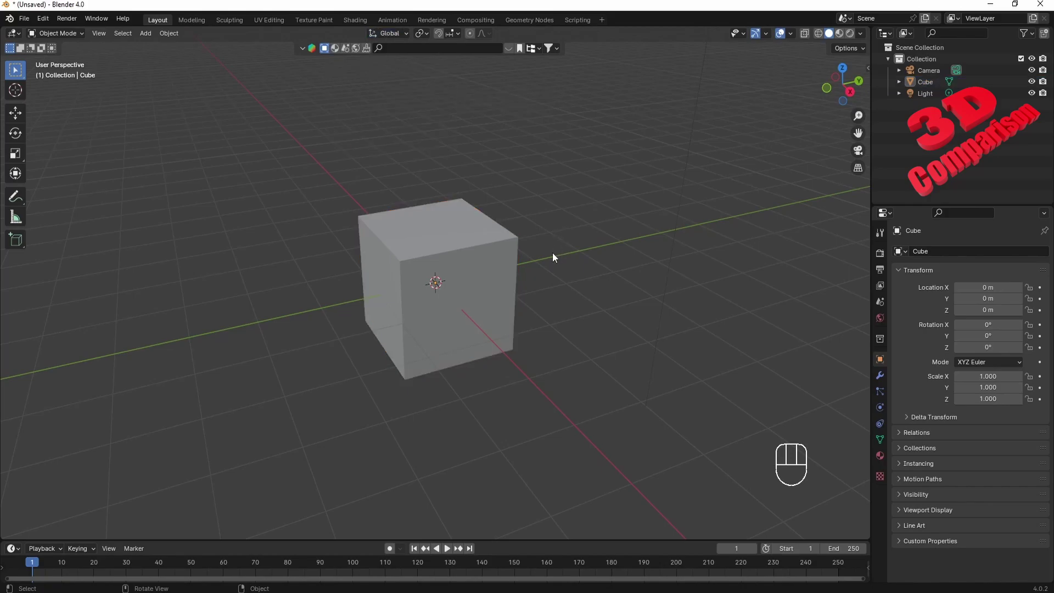
{"action": "left_click", "coordinate": [499, 289]}
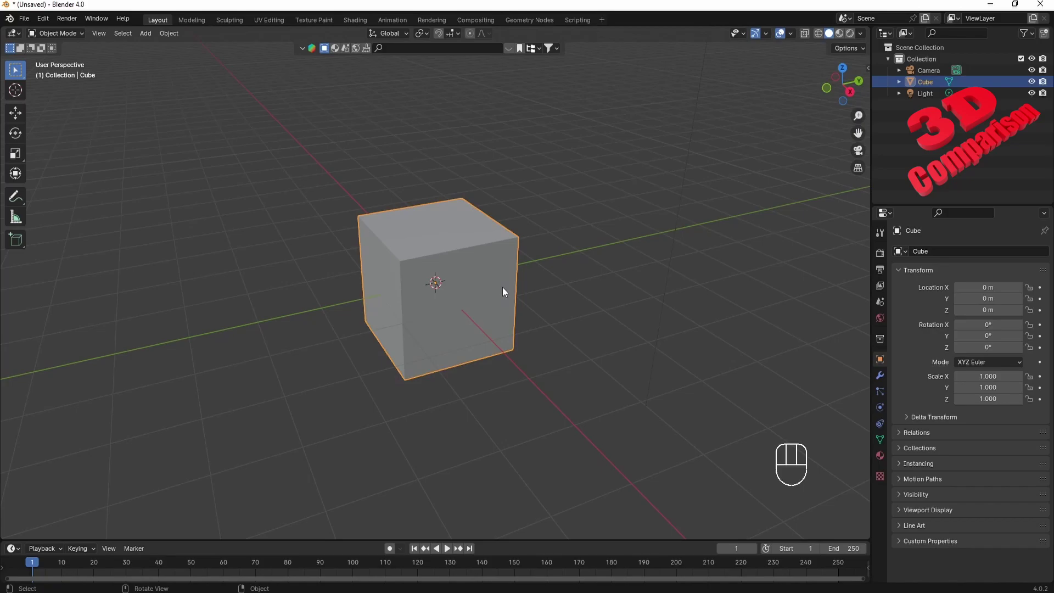
{"action": "key", "text": "g"}
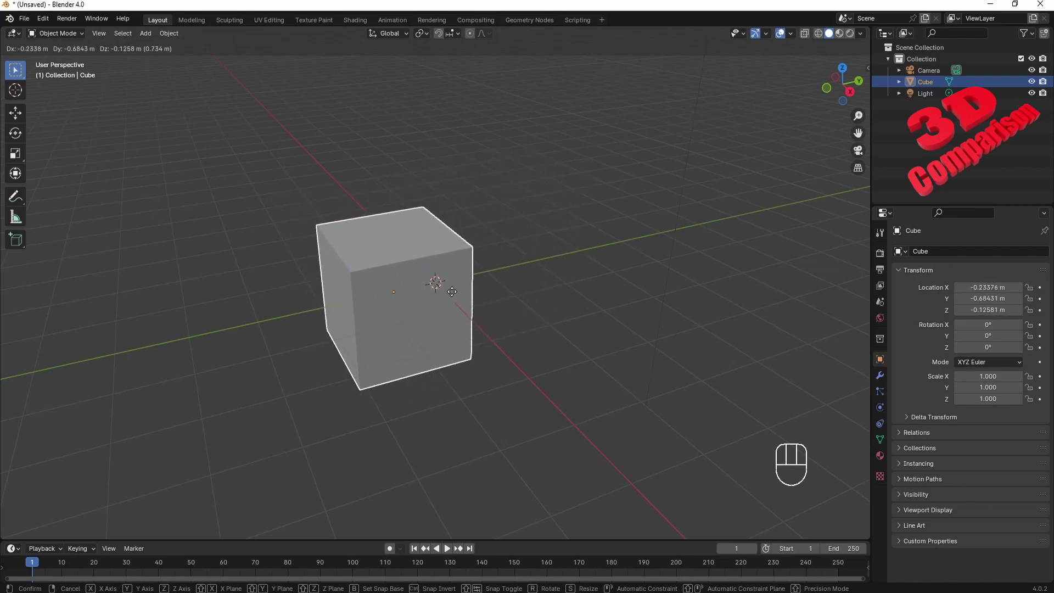
Cancel the move to return the cube to the origin, and show the sidebar's Item transform values.
{"action": "key", "text": "n"}
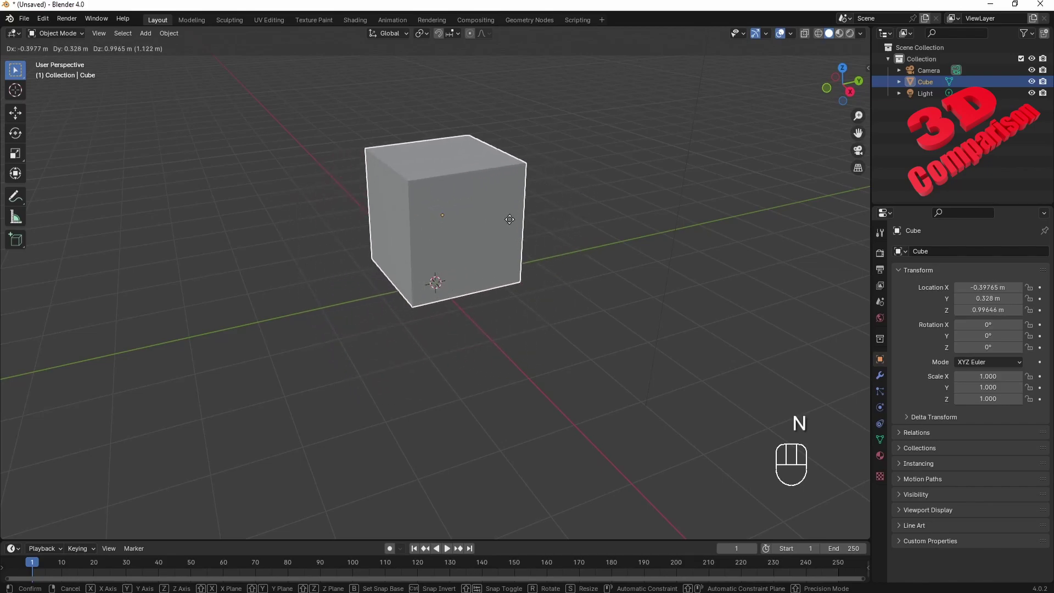
{"action": "key", "text": "Escape"}
{"action": "key", "text": "n"}
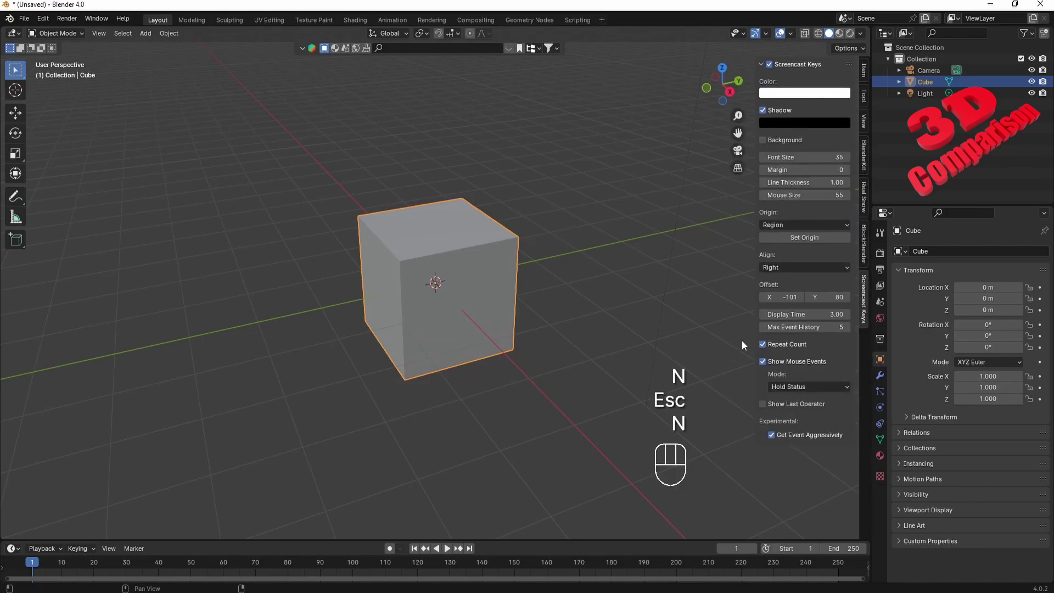
{"action": "left_click", "coordinate": [864, 72]}
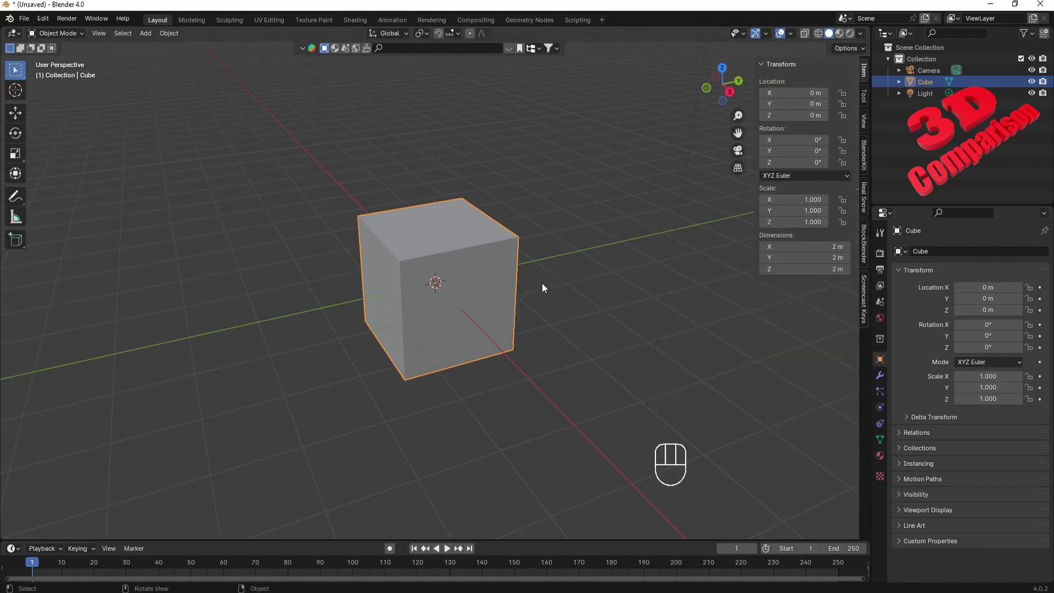
Test moving the cube locked to the Y, X and Z axes, then cancel back to the origin.
{"action": "key", "text": "g"}
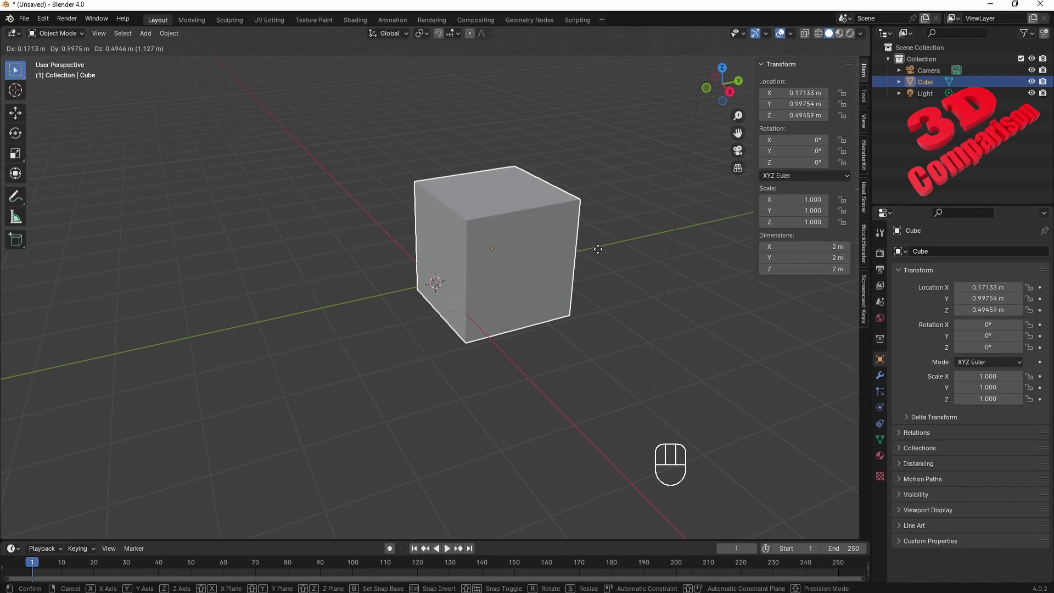
{"action": "key", "text": "y"}
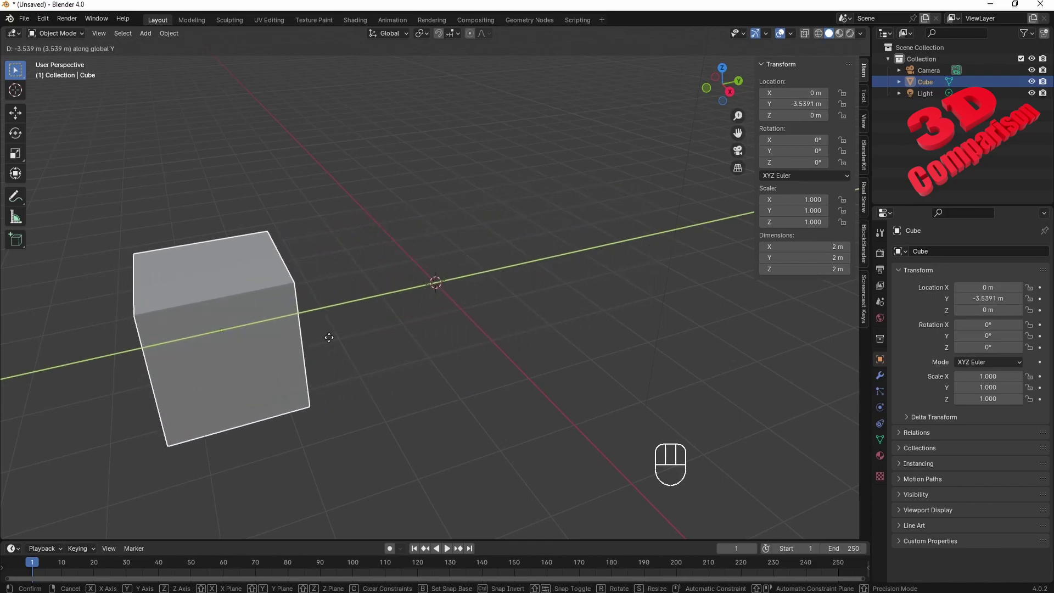
{"action": "key", "text": "x"}
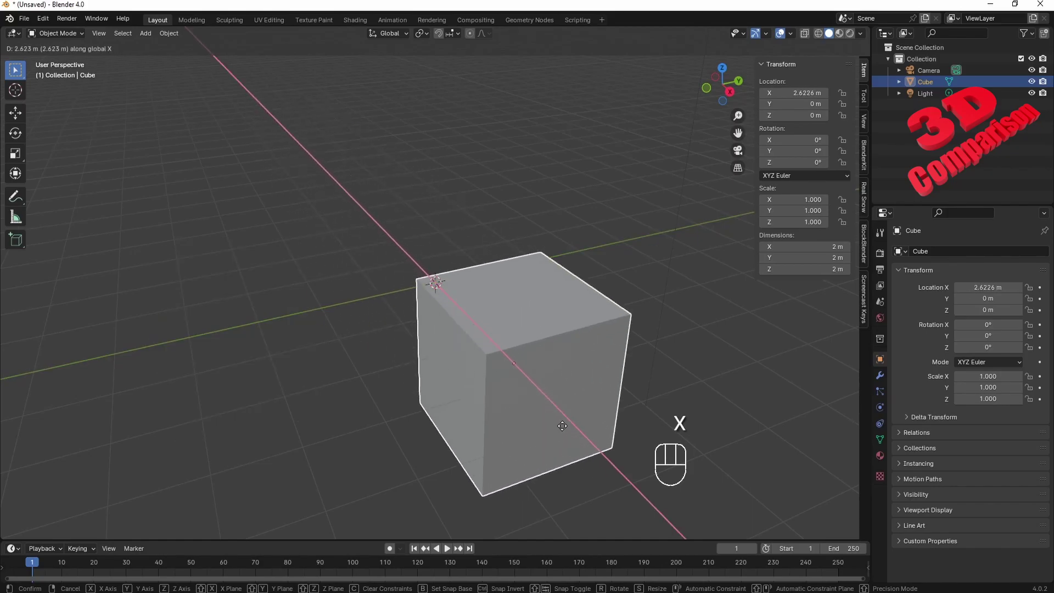
{"action": "key", "text": "z"}
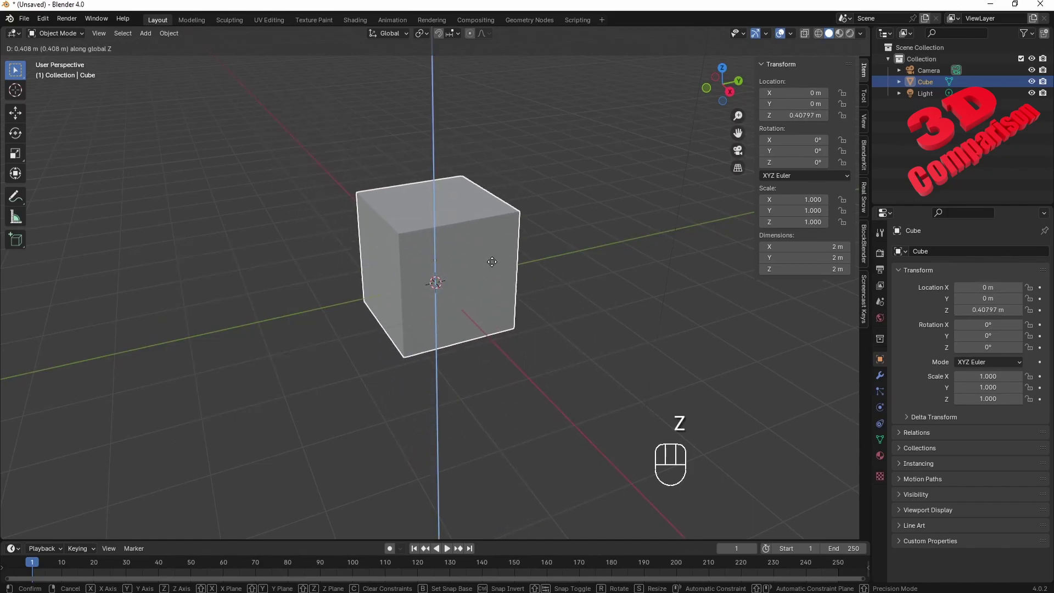
{"action": "key", "text": "Escape"}
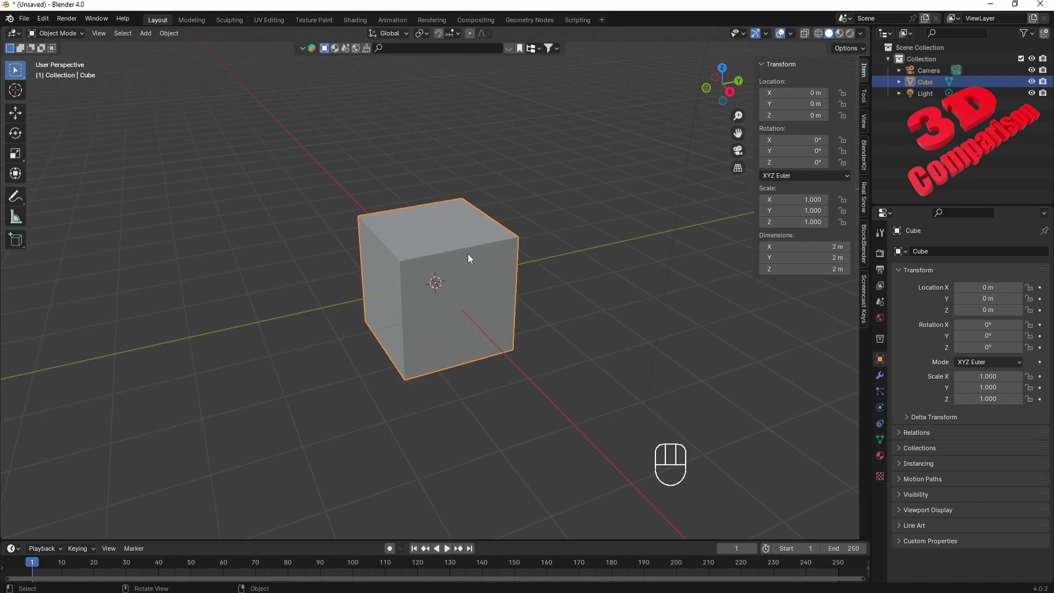
Spin the cube about global Z, then set its Rotation Z to exactly -45° in the sidebar.
{"action": "middle_click_drag", "start_coordinate": [471, 269], "coordinate": [477, 279]}
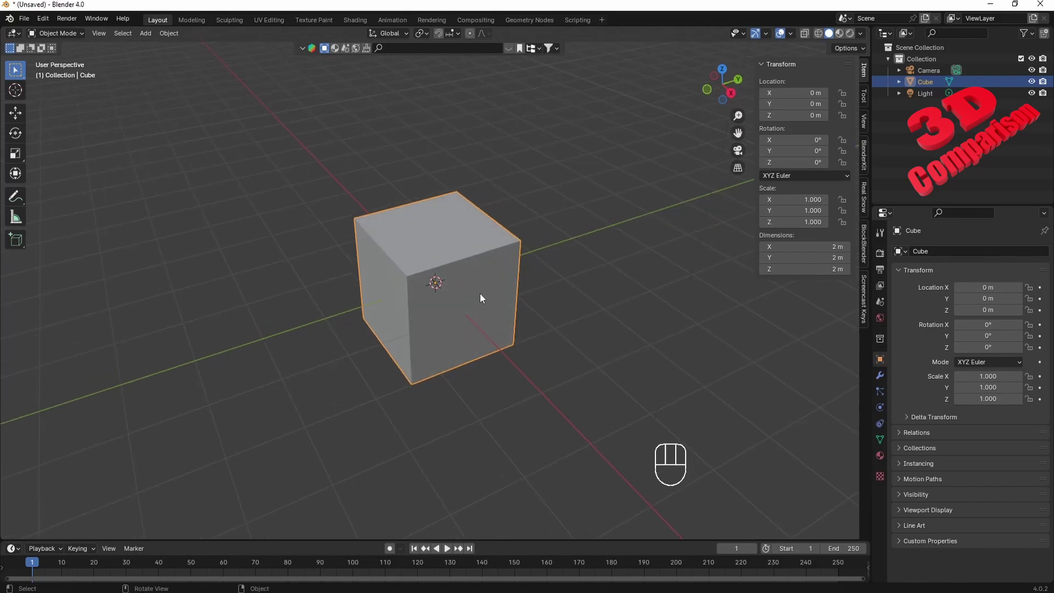
{"action": "key", "text": "r"}
{"action": "key", "text": "z"}
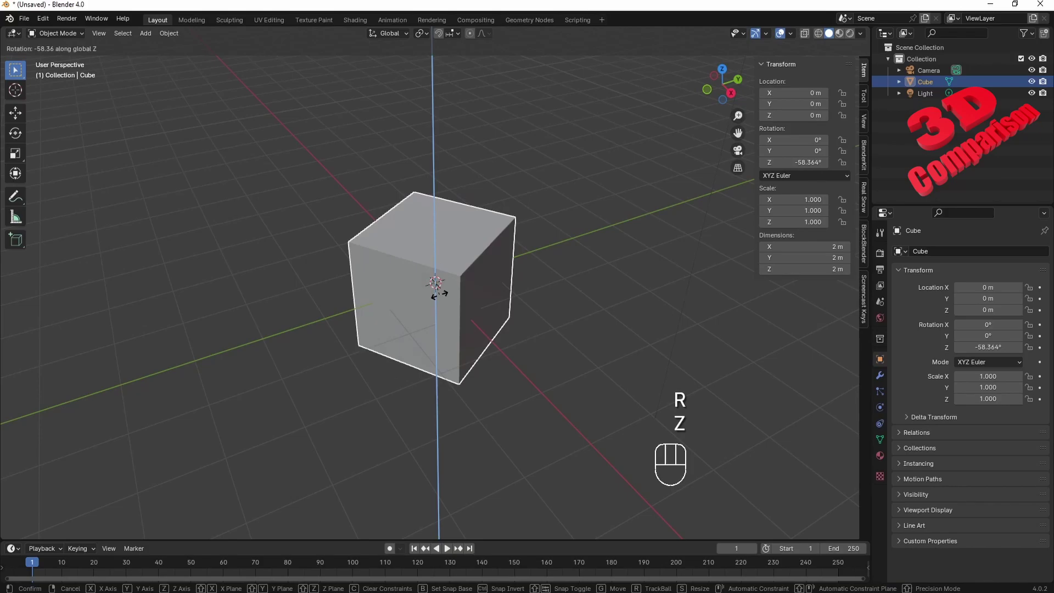
{"action": "left_click", "coordinate": [440, 295]}
{"action": "left_click", "coordinate": [818, 165]}
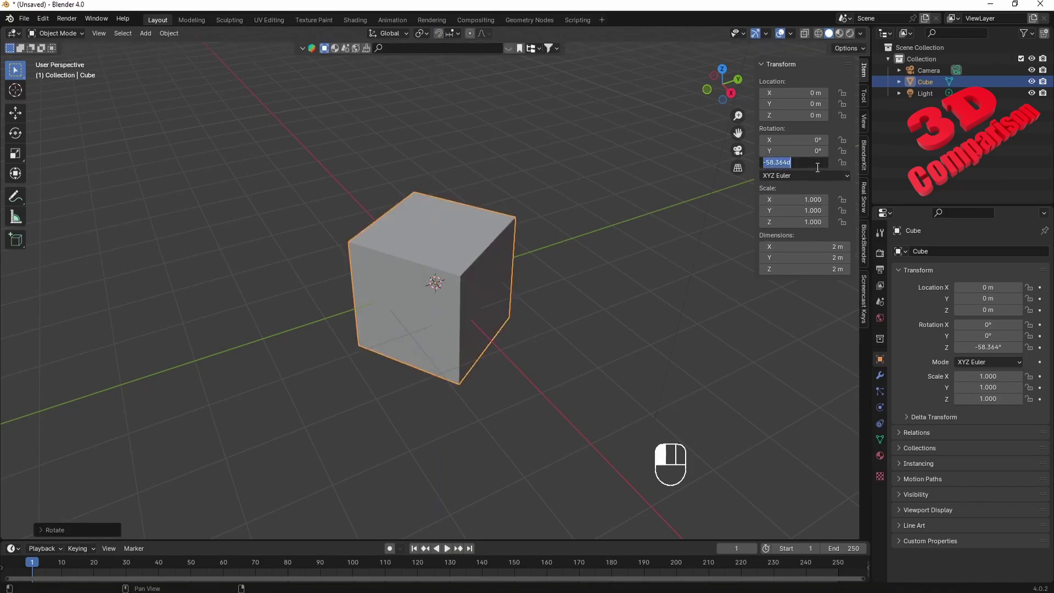
{"action": "type", "text": "-45"}
{"action": "key", "text": "Return"}
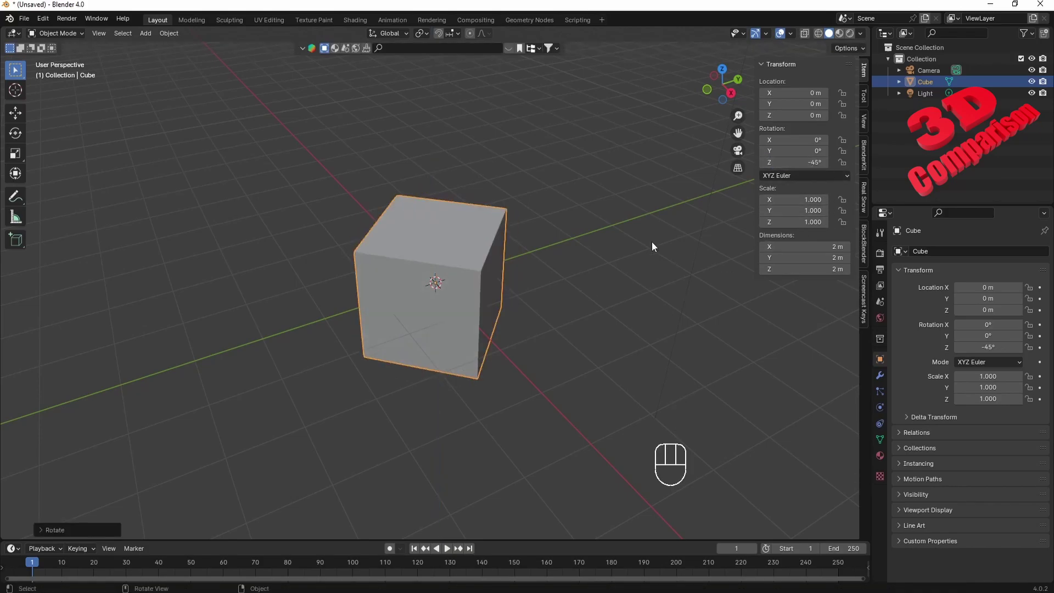
{"action": "middle_click_drag", "start_coordinate": [524, 275], "coordinate": [488, 289]}
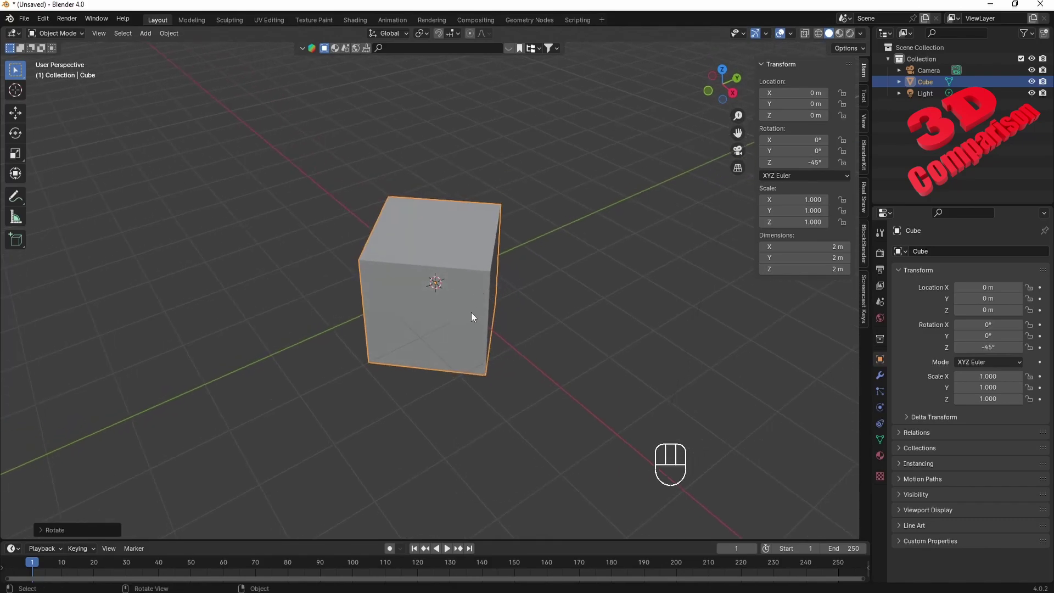
{"action": "key", "text": "g"}
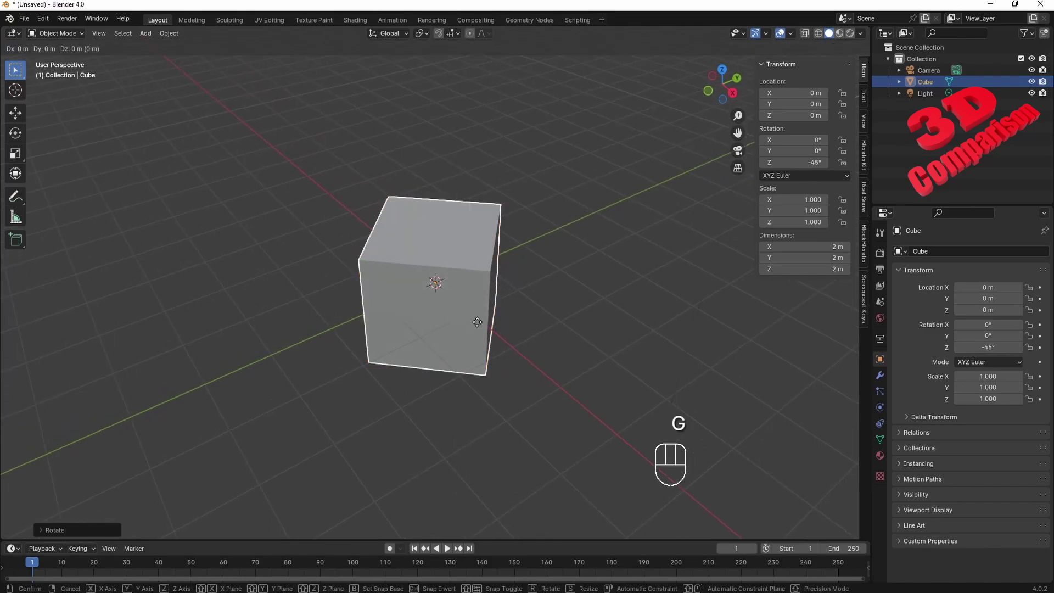
{"action": "key", "text": "x"}
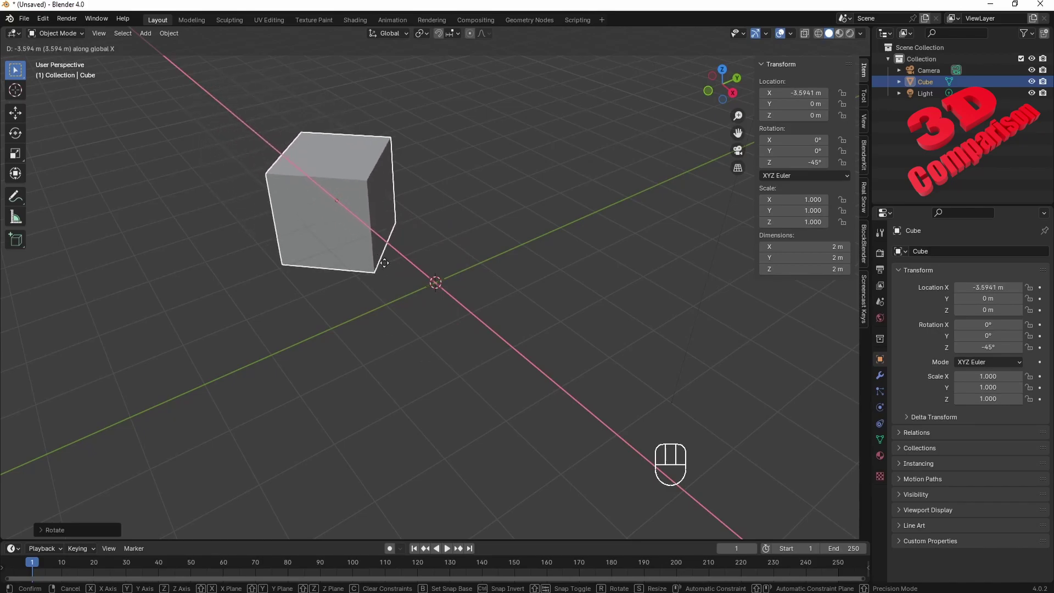
{"action": "key", "text": "x"}
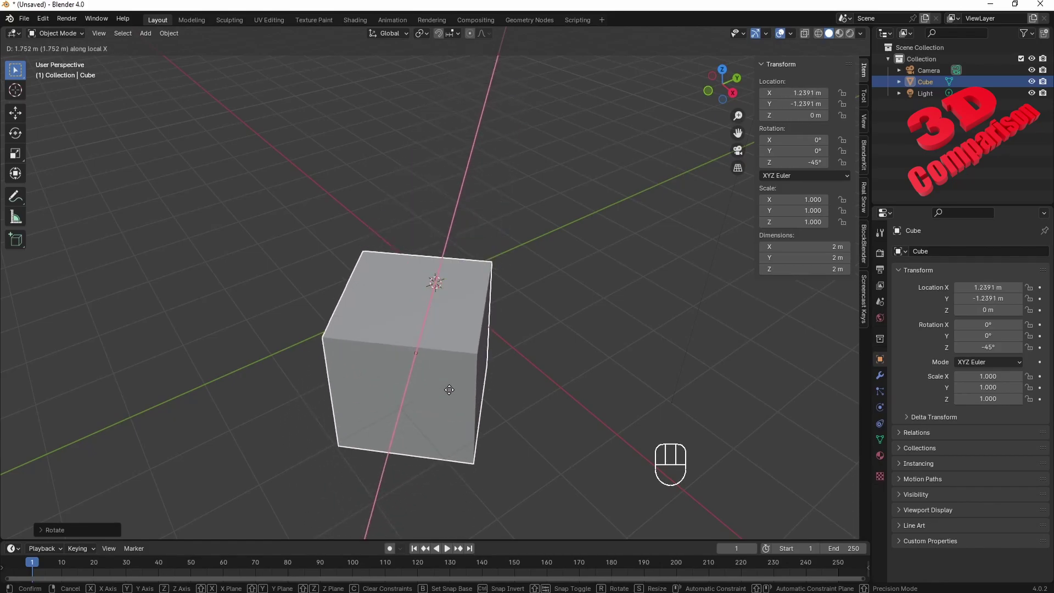
{"action": "key", "text": "y"}
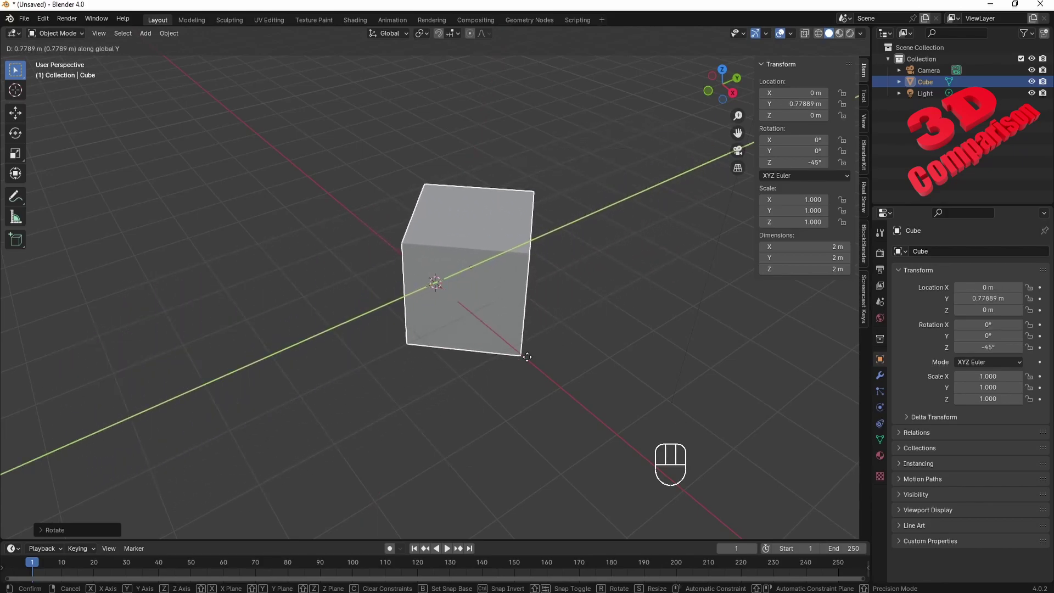
{"action": "key", "text": "y"}
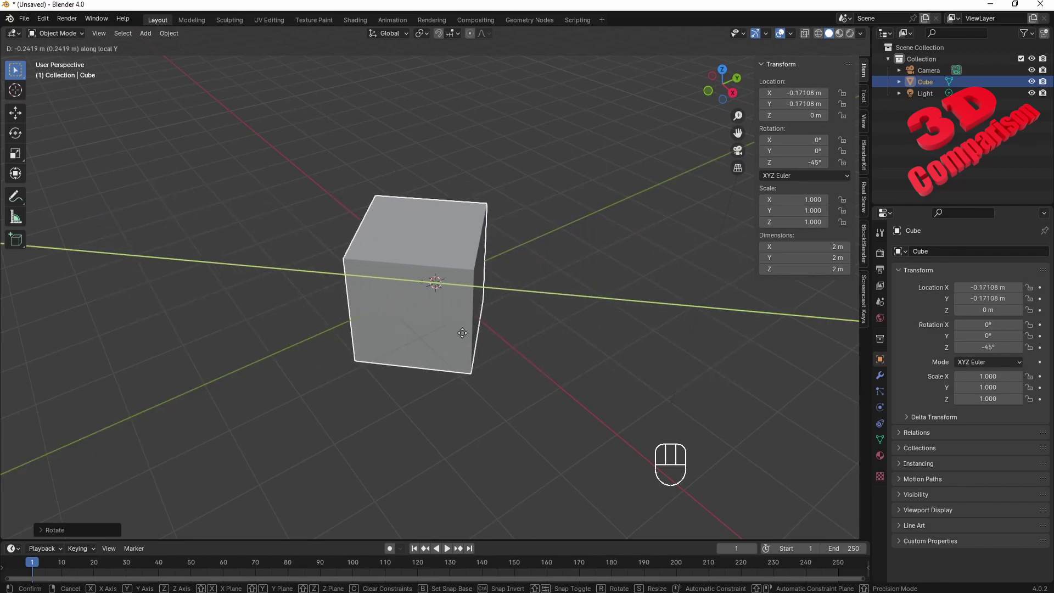
{"action": "key", "text": "Escape"}
{"action": "middle_click_drag", "start_coordinate": [488, 341], "coordinate": [438, 319]}
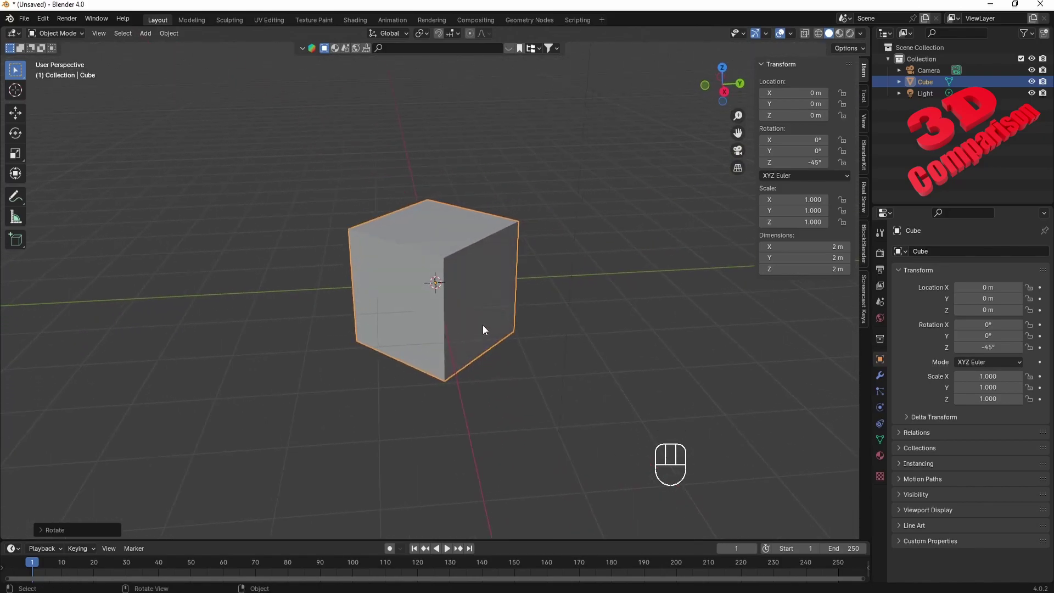
Enable the Move object gizmo with its orientation set to Local.
{"action": "scroll", "coordinate": [447, 265], "scroll_direction": "up", "scroll_amount": 4}
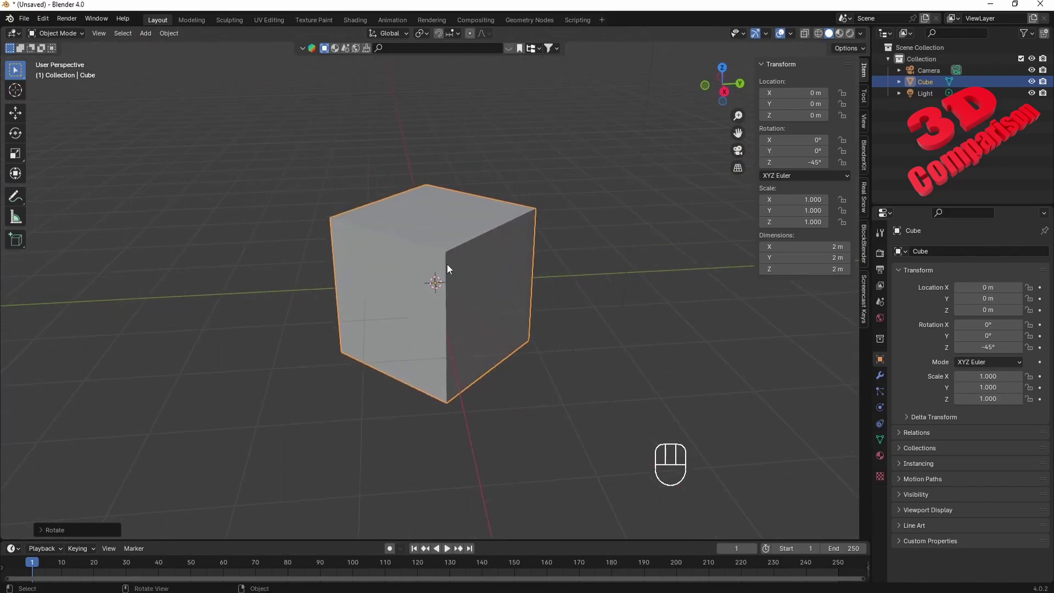
{"action": "left_click", "coordinate": [766, 33]}
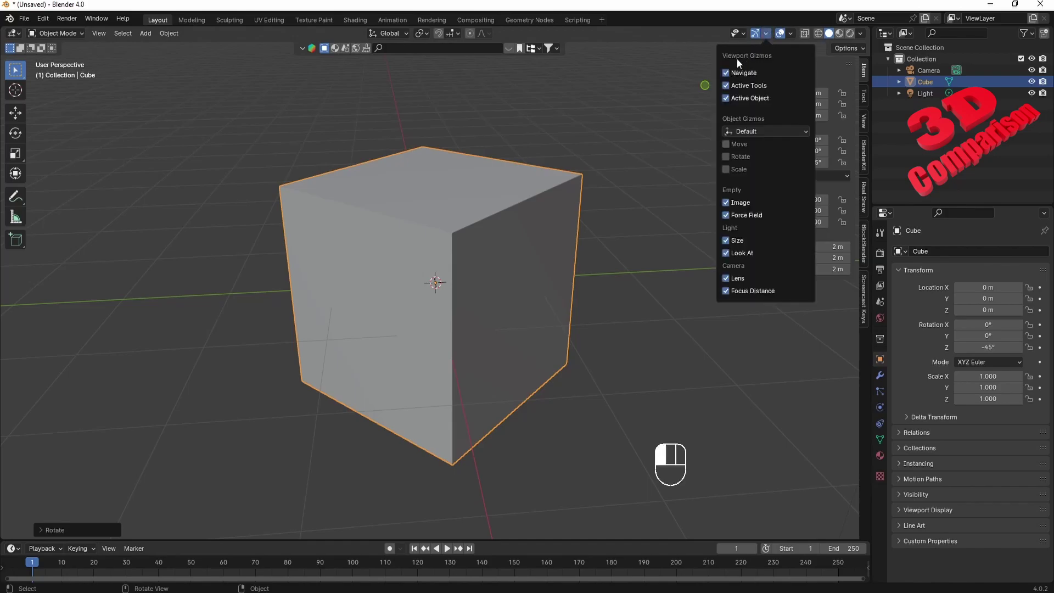
{"action": "left_click", "coordinate": [727, 144]}
{"action": "left_click", "coordinate": [749, 131]}
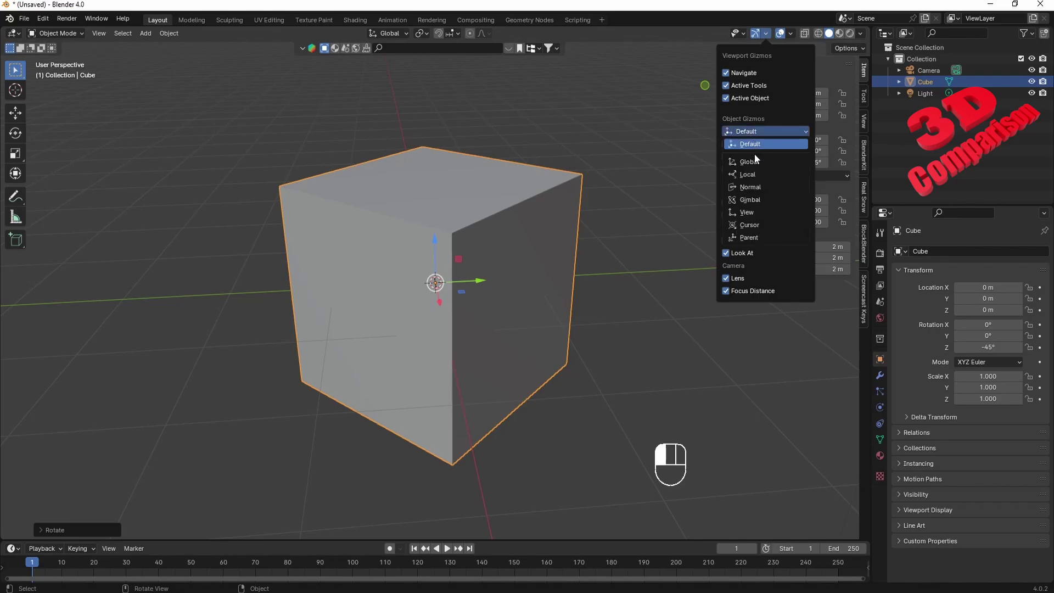
{"action": "left_click", "coordinate": [743, 172]}
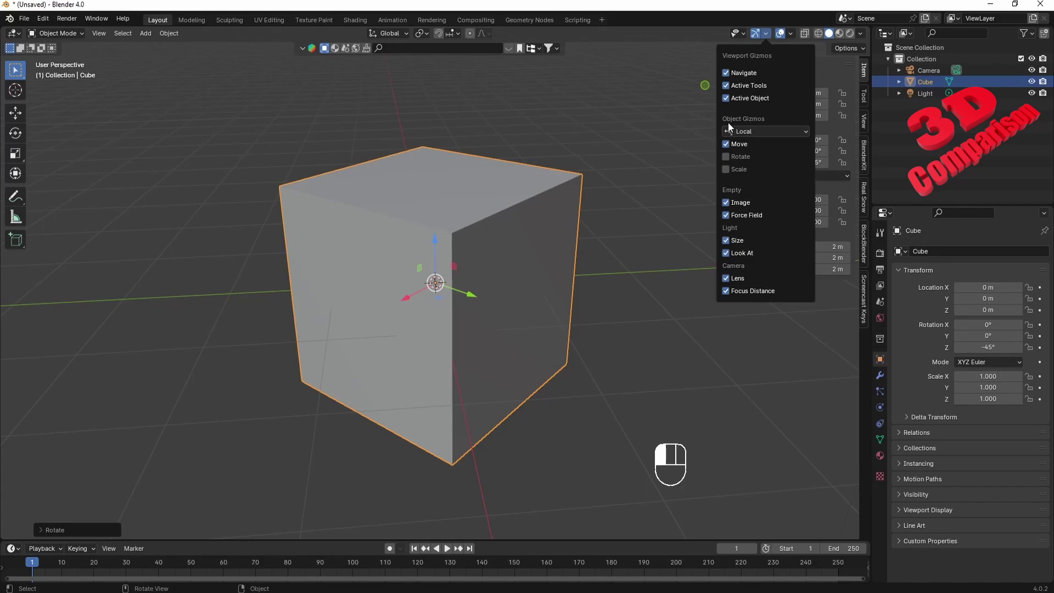
Try the Rotate and Scale gizmos, then leave only the Move gizmo enabled.
{"action": "left_click", "coordinate": [741, 156]}
{"action": "left_click", "coordinate": [742, 169]}
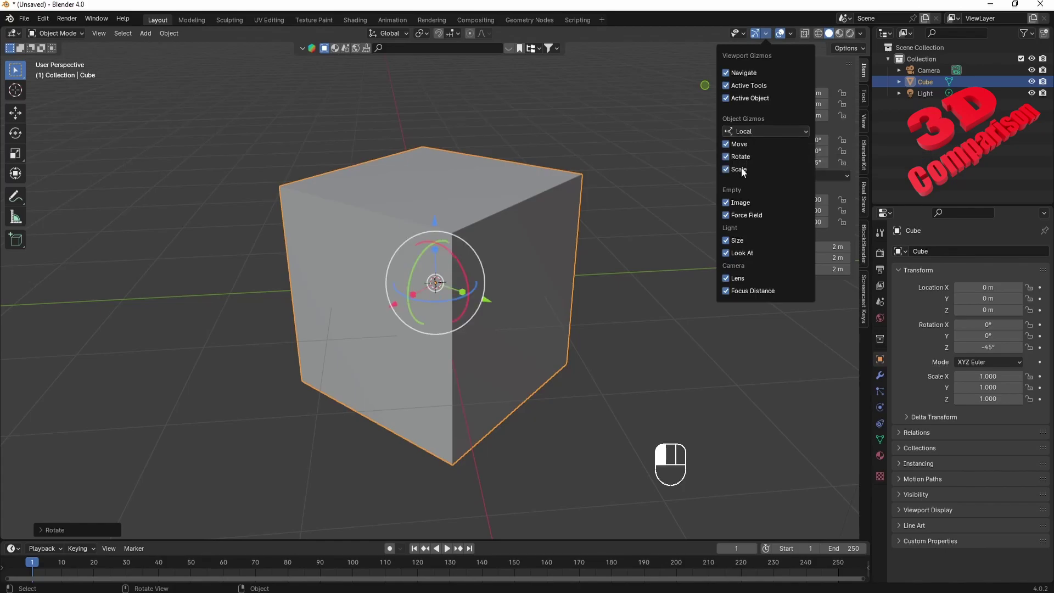
{"action": "left_click", "coordinate": [741, 169]}
{"action": "left_click", "coordinate": [740, 156]}
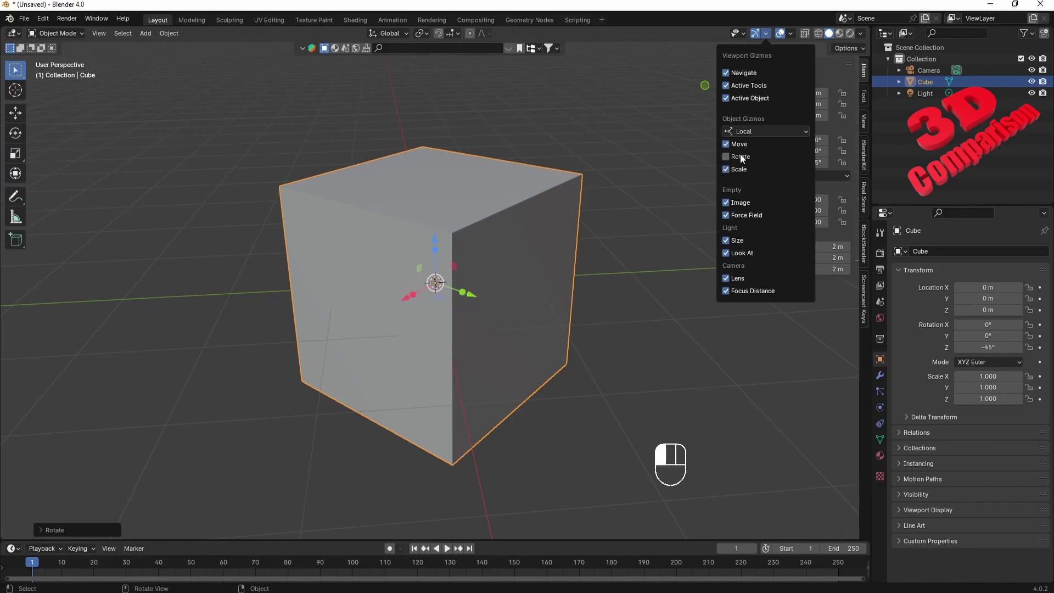
{"action": "left_click", "coordinate": [739, 144]}
{"action": "left_click", "coordinate": [739, 144]}
{"action": "left_click", "coordinate": [765, 34]}
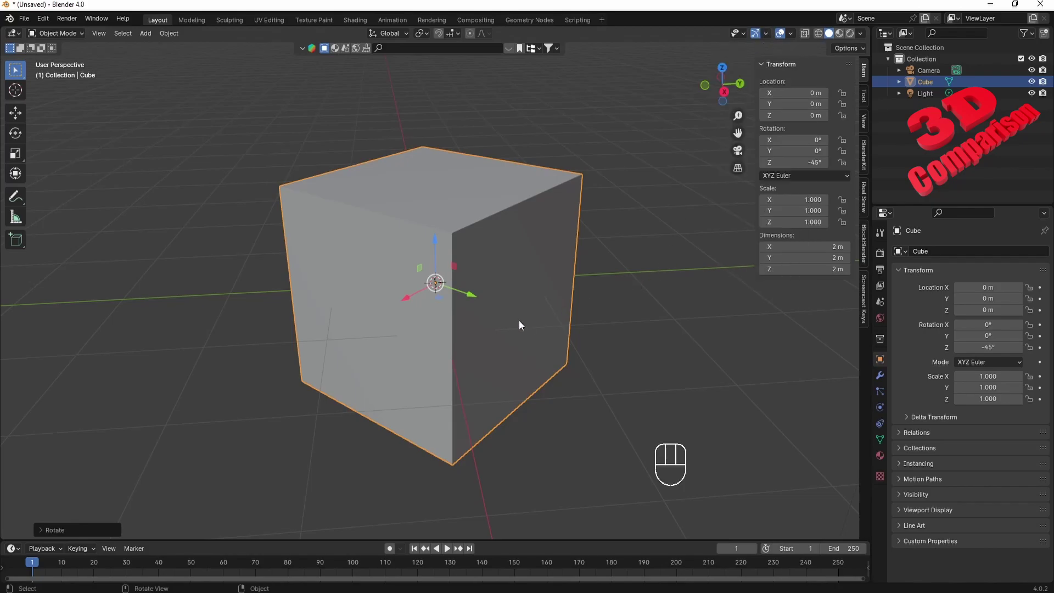
Move the cube along its local Y axis to X -2.6734 m, Y -2.6734 m.
{"action": "key", "text": "g"}
{"action": "key", "text": "y"}
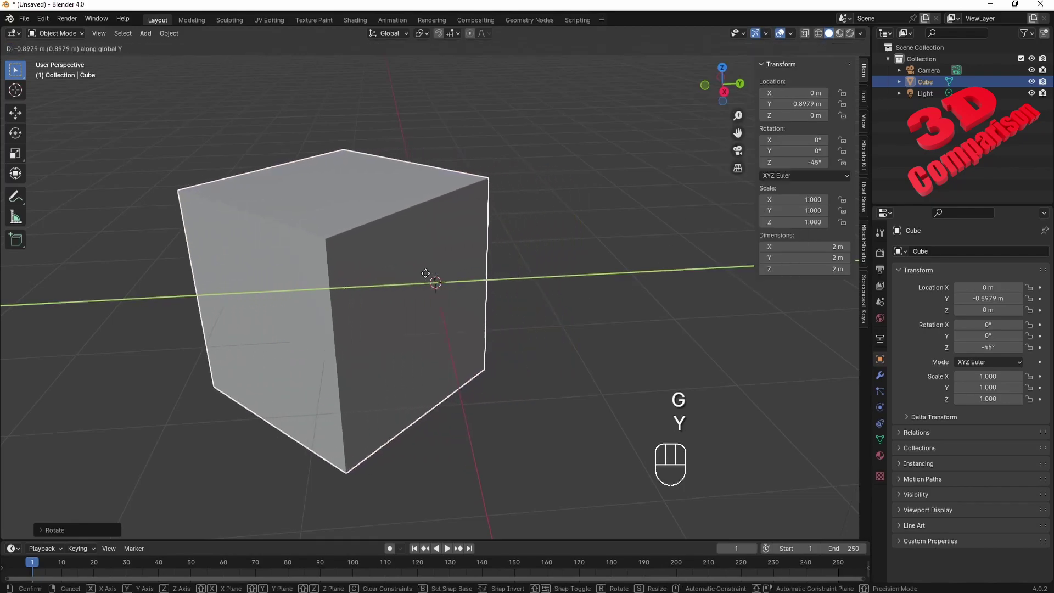
{"action": "key", "text": "y"}
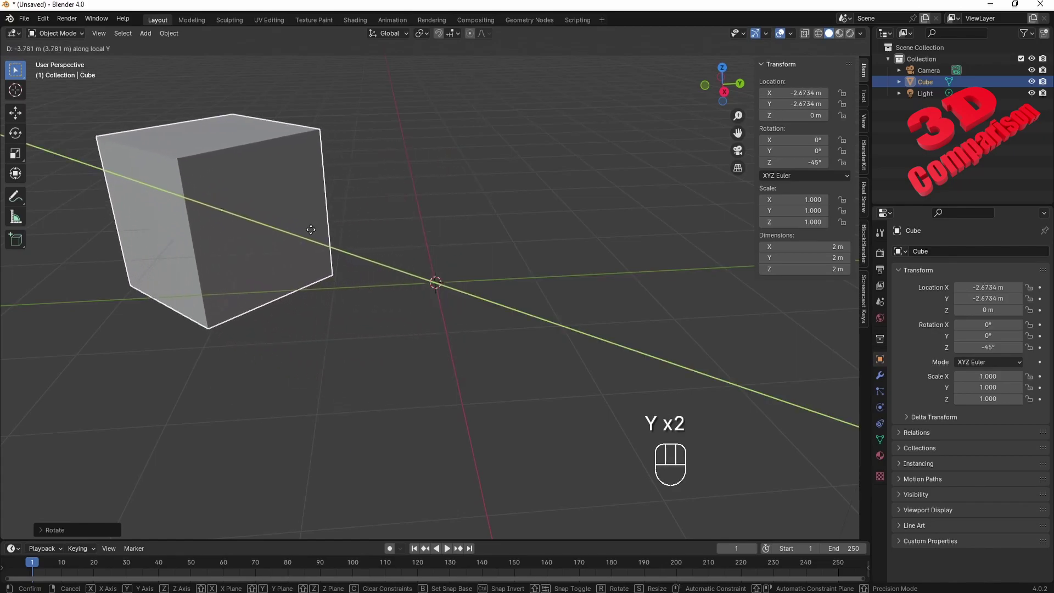
{"action": "left_click", "coordinate": [308, 184]}
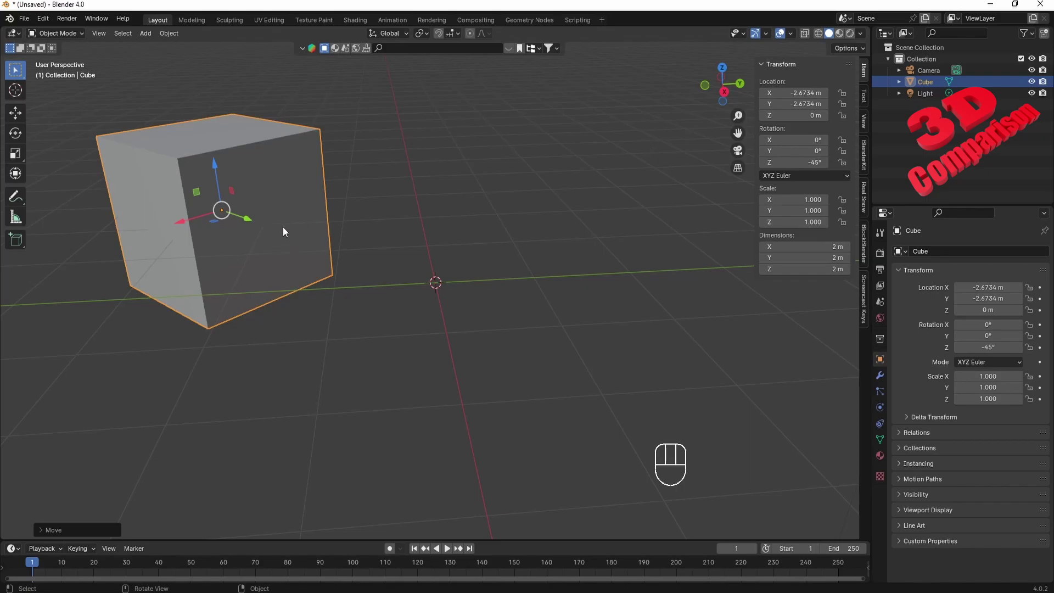
Apply All Transforms to the cube, zeroing location and rotation with dimensions 2.83 × 2.83 × 2 m.
{"action": "key", "text": "ctrl+a"}
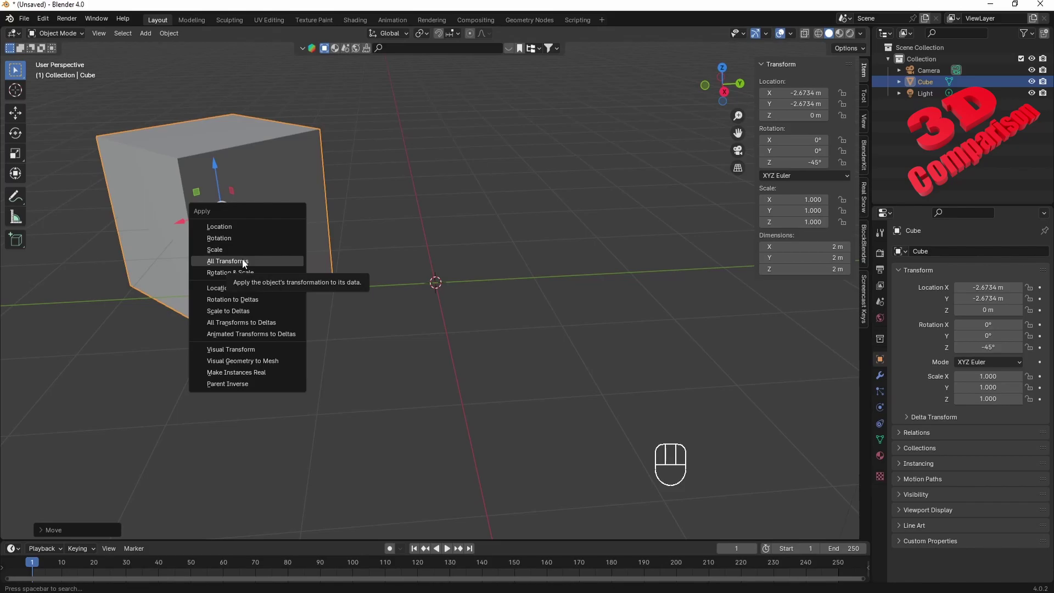
{"action": "key", "text": "Escape"}
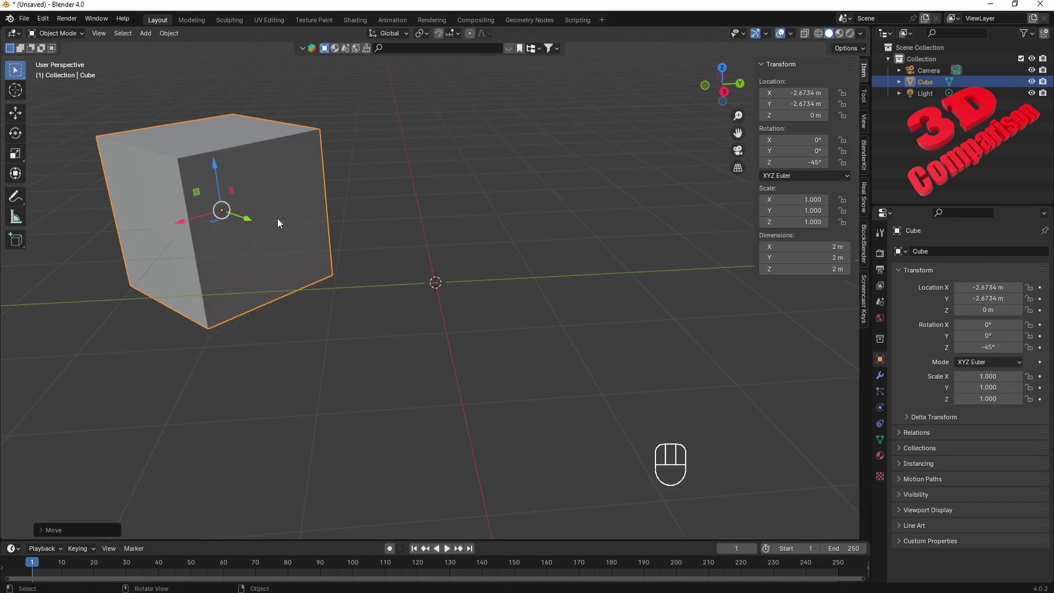
{"action": "key", "text": "ctrl+a"}
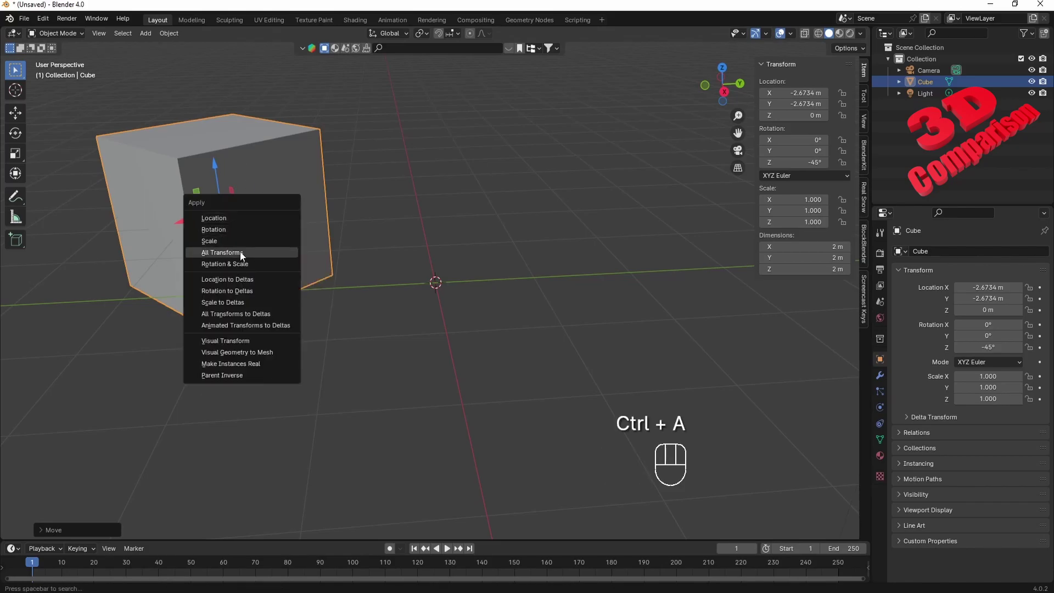
{"action": "left_click", "coordinate": [239, 251]}
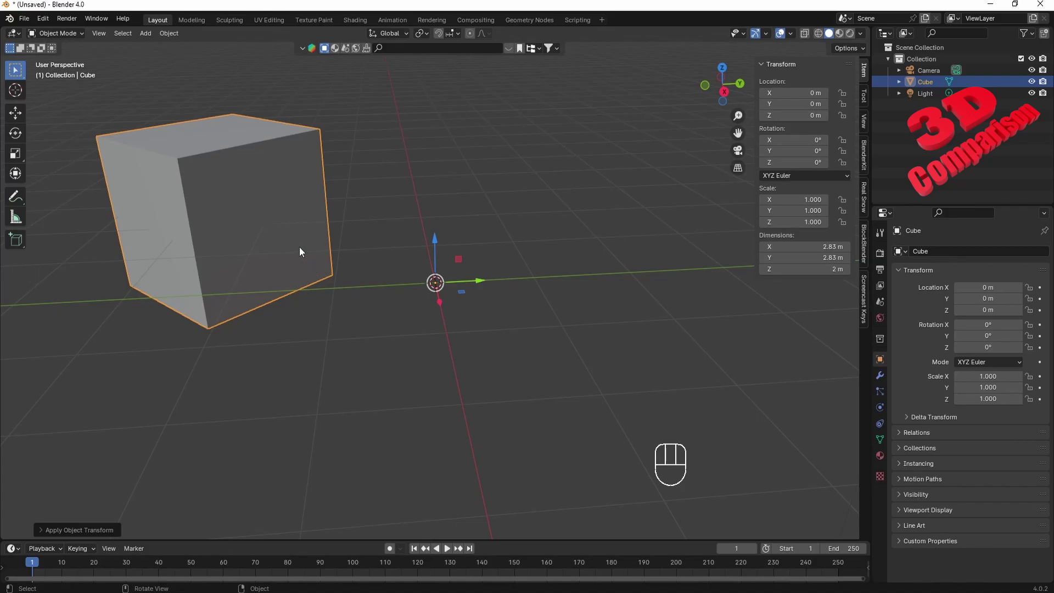
{"action": "key", "text": "g"}
{"action": "key", "text": "y"}
{"action": "key", "text": "y"}
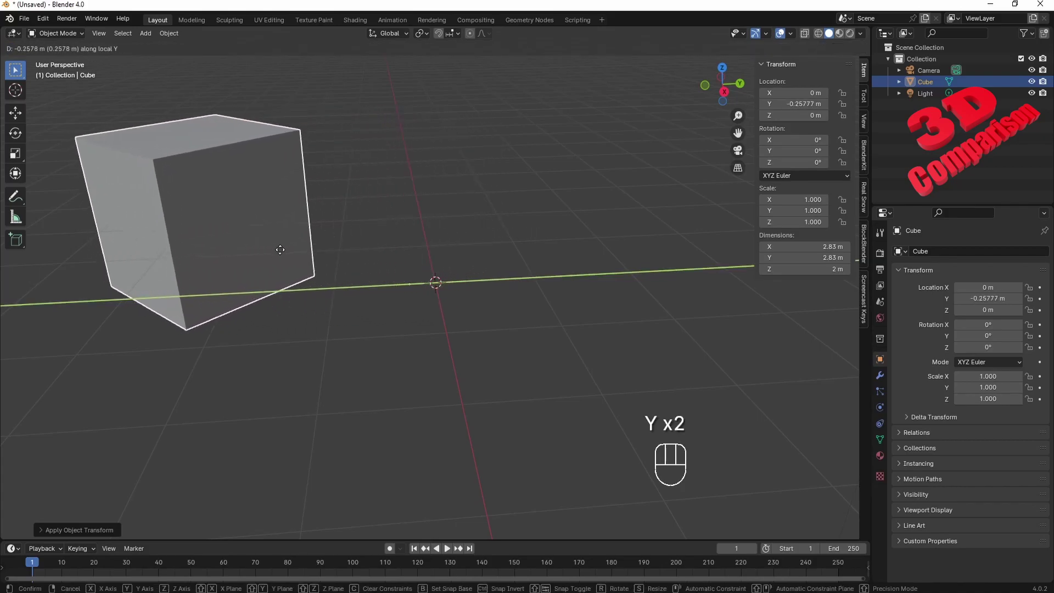
{"action": "key", "text": "y"}
{"action": "key", "text": "y"}
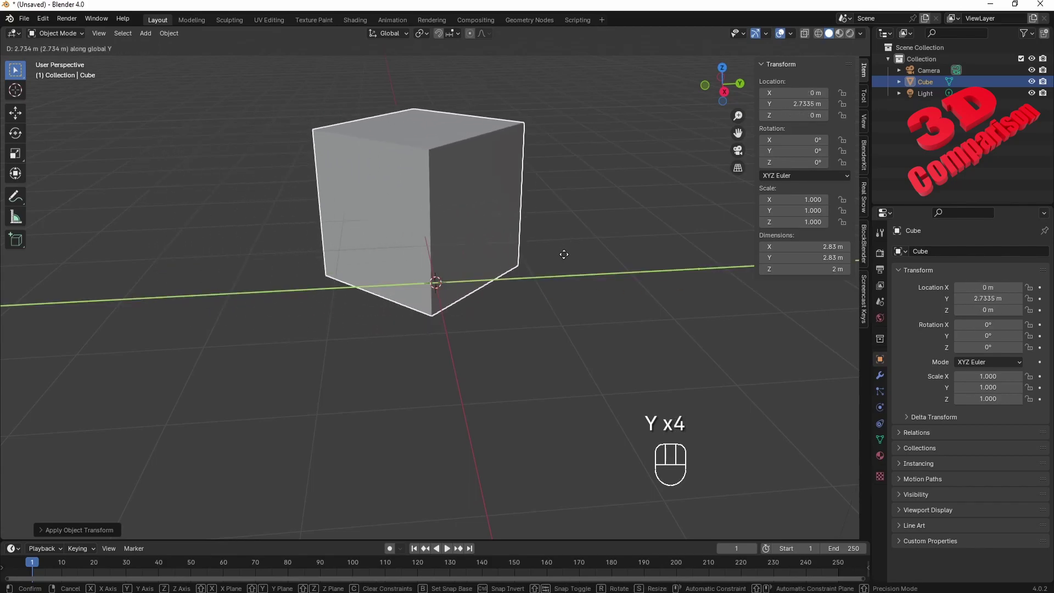
{"action": "key", "text": "y"}
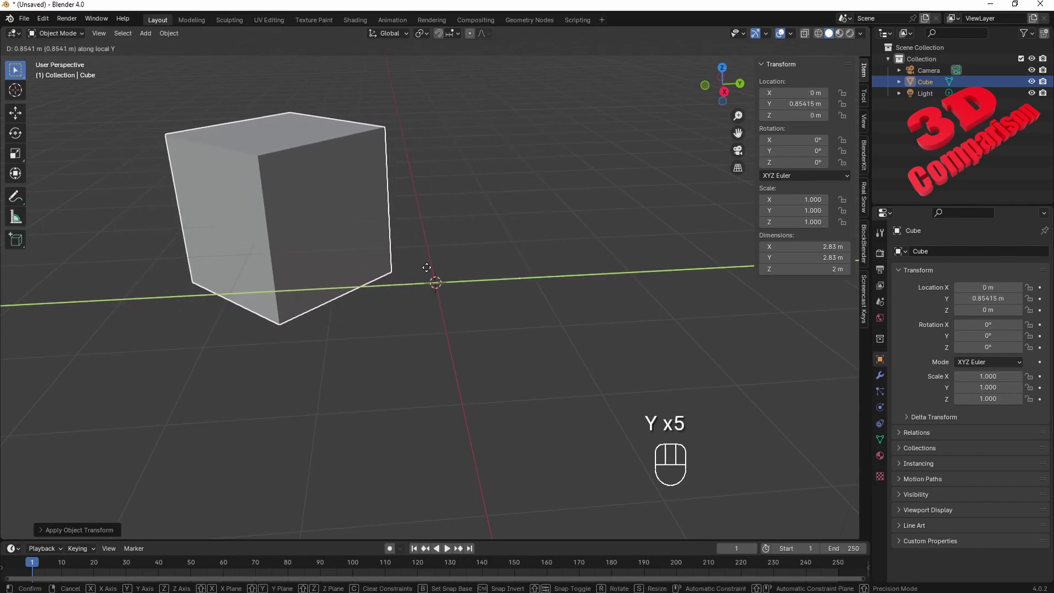
{"action": "key", "text": "y"}
{"action": "key", "text": "Escape"}
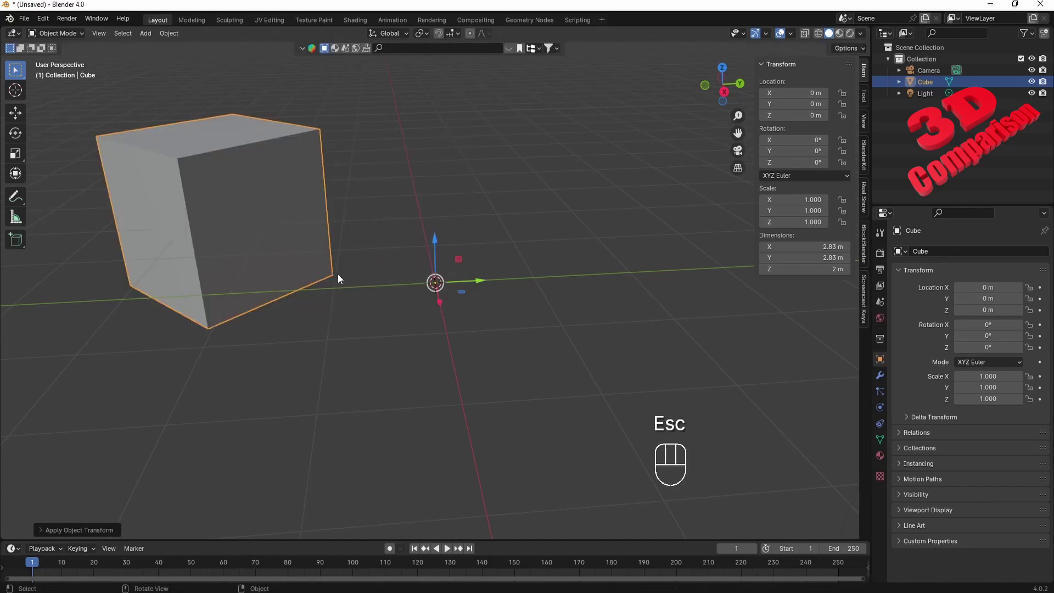
{"action": "middle_click_drag", "start_coordinate": [346, 280], "coordinate": [386, 294]}
Set the Object Gizmos orientation to Cursor in the Viewport Gizmos settings.
{"action": "left_click", "coordinate": [790, 34]}
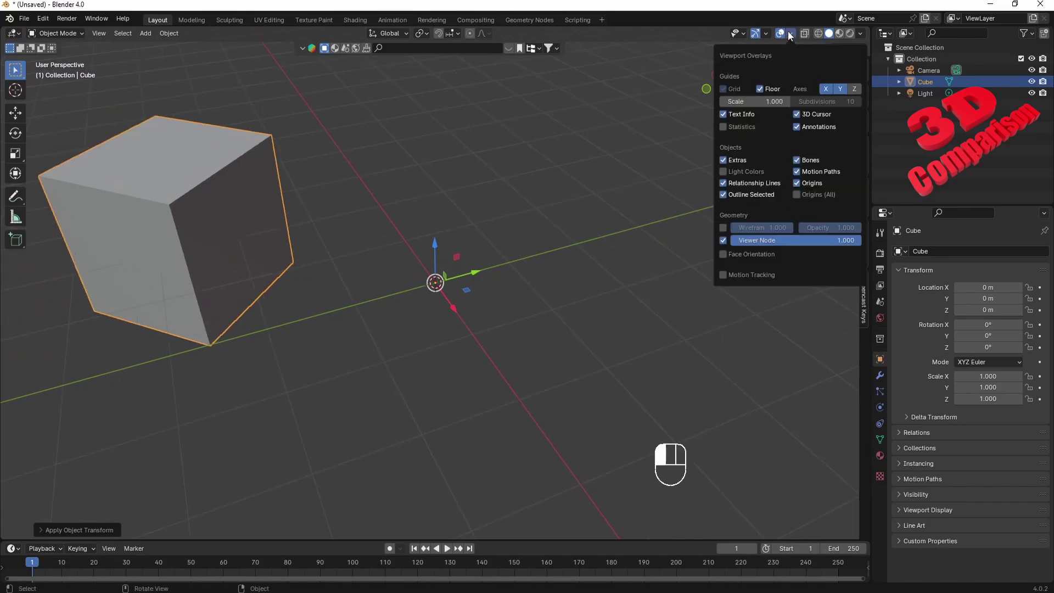
{"action": "left_click", "coordinate": [768, 34]}
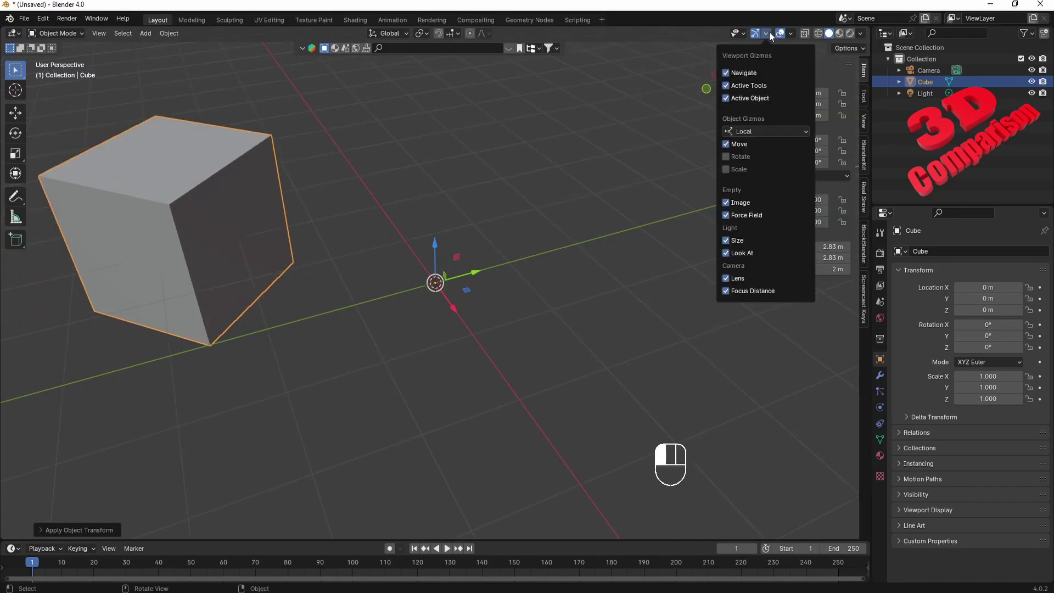
{"action": "left_click", "coordinate": [763, 130]}
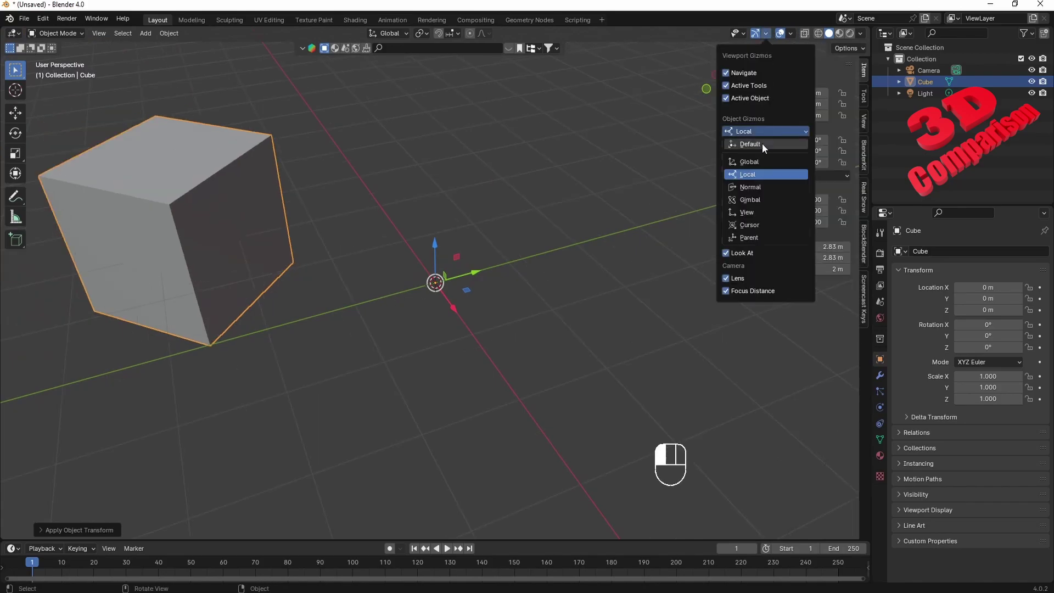
{"action": "left_click", "coordinate": [756, 226]}
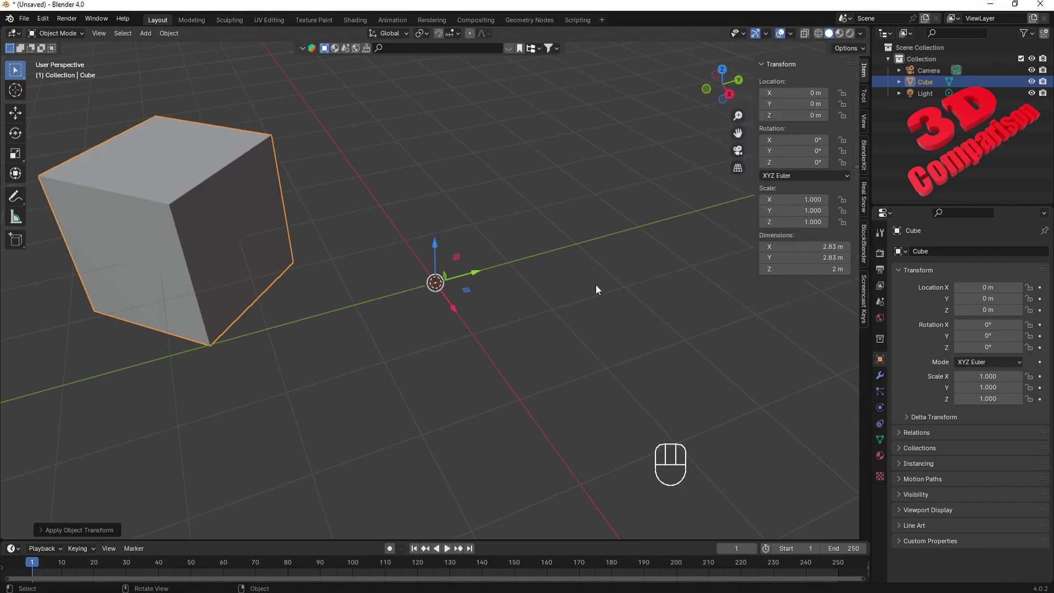
Set the cube's origin to its volume centre, giving location X -2.6734 m, Y -2.6734 m.
{"action": "left_click", "coordinate": [163, 36]}
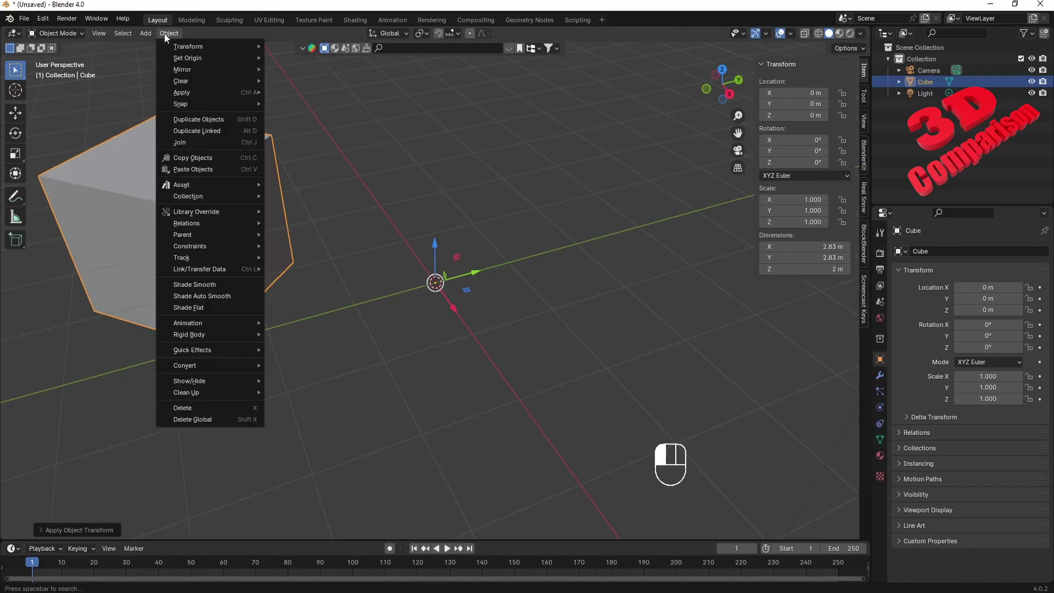
{"action": "mouse_move", "coordinate": [194, 58]}
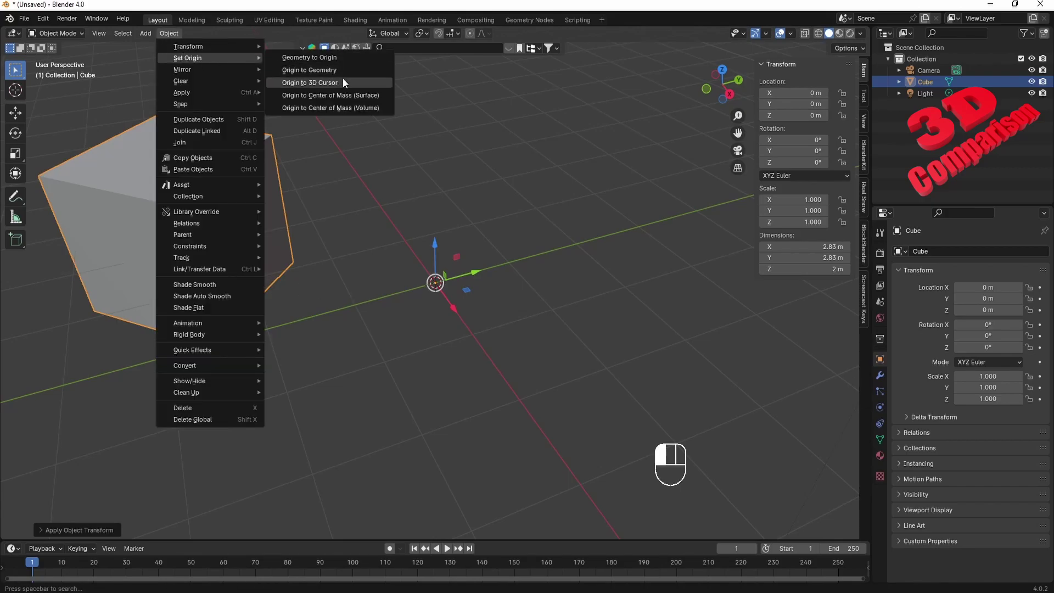
{"action": "left_click", "coordinate": [329, 108]}
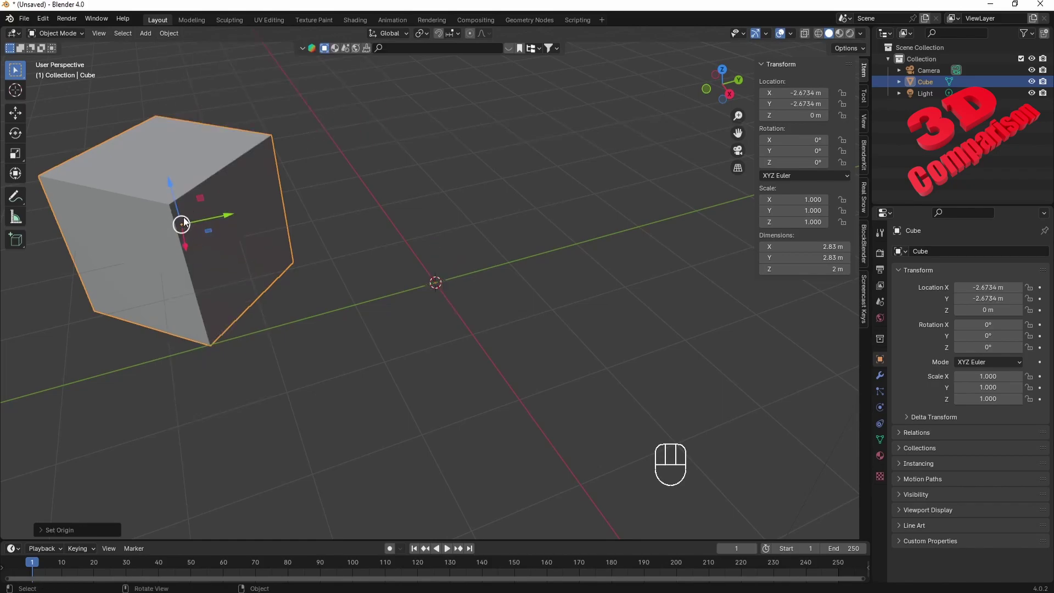
Frame the cube in the view with Numpad . and bring up the viewport gizmo options.
{"action": "key", "text": "KP_Decimal"}
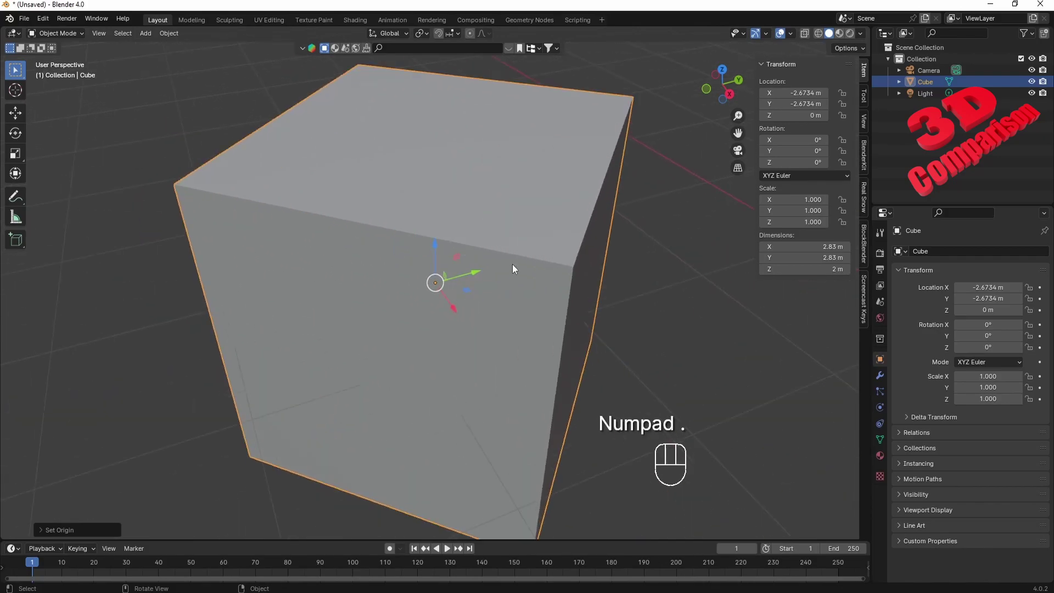
{"action": "scroll", "coordinate": [527, 285], "scroll_direction": "up", "scroll_amount": 2}
{"action": "scroll", "coordinate": [571, 280], "scroll_direction": "down", "scroll_amount": 2}
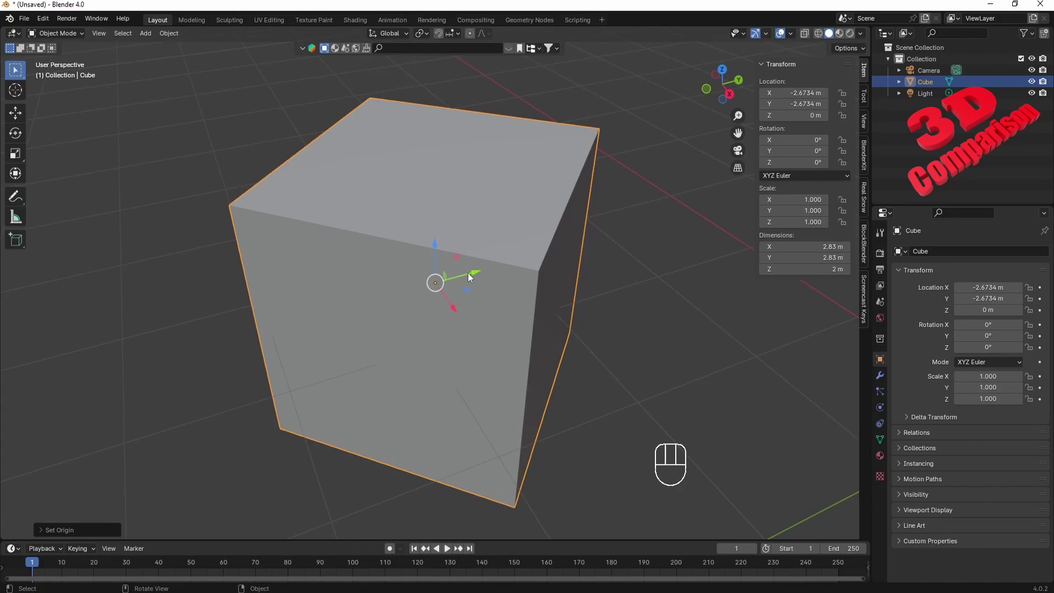
{"action": "left_click", "coordinate": [767, 33]}
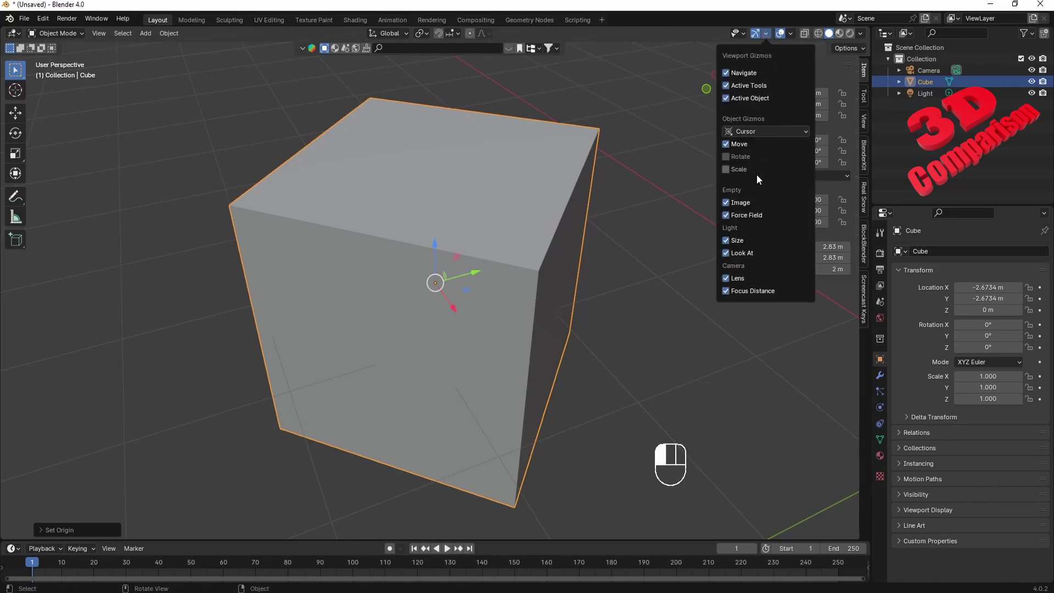
Show the 3D cursor settings in the sidebar's View tab, keeping the cube's move gizmo visible.
{"action": "left_click", "coordinate": [748, 144]}
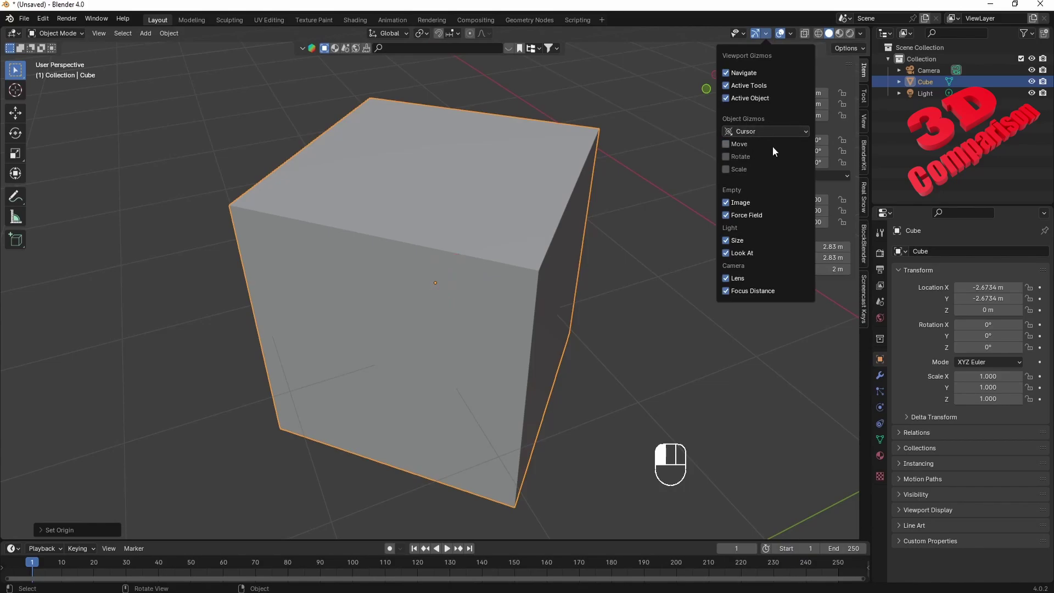
{"action": "left_click", "coordinate": [862, 102]}
{"action": "left_click", "coordinate": [862, 118]}
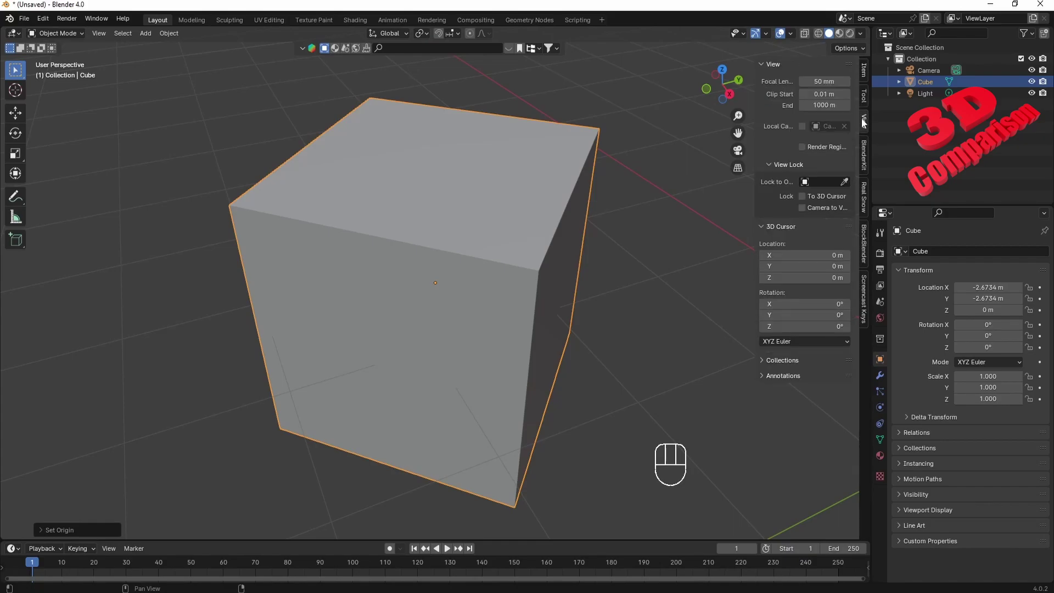
{"action": "left_click", "coordinate": [770, 225]}
{"action": "left_click", "coordinate": [766, 229]}
{"action": "left_click", "coordinate": [766, 34]}
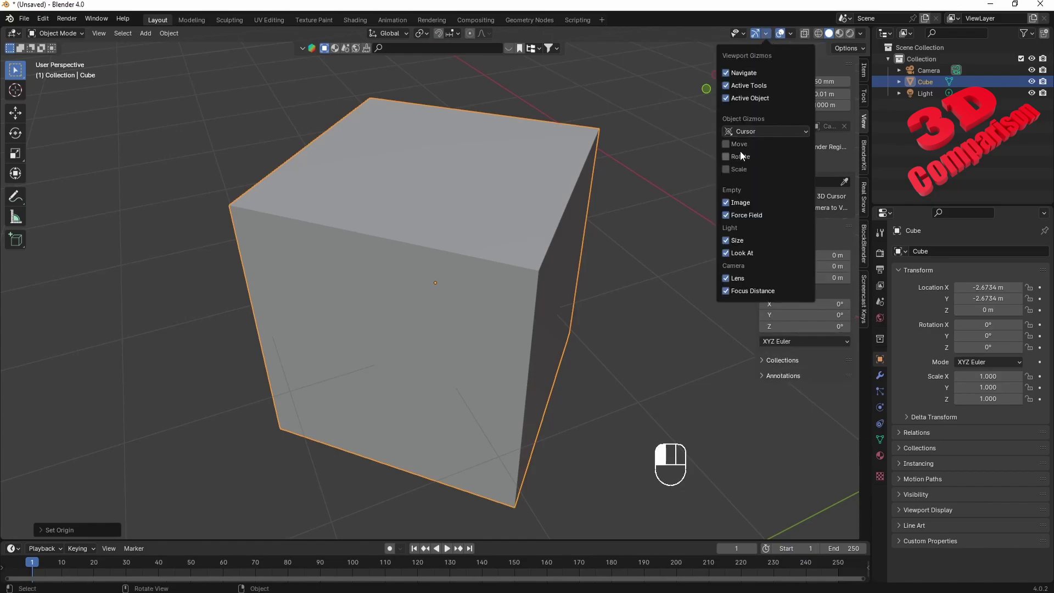
{"action": "left_click", "coordinate": [727, 144]}
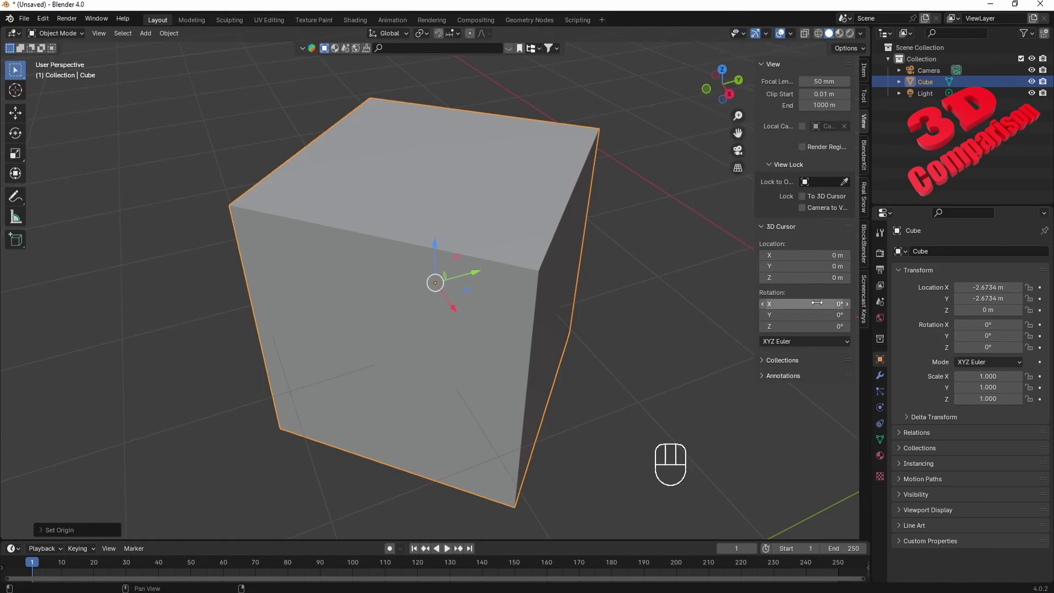
Set the 3D cursor's Z rotation to 45°.
{"action": "left_click_drag", "start_coordinate": [817, 326], "coordinate": [857, 326]}
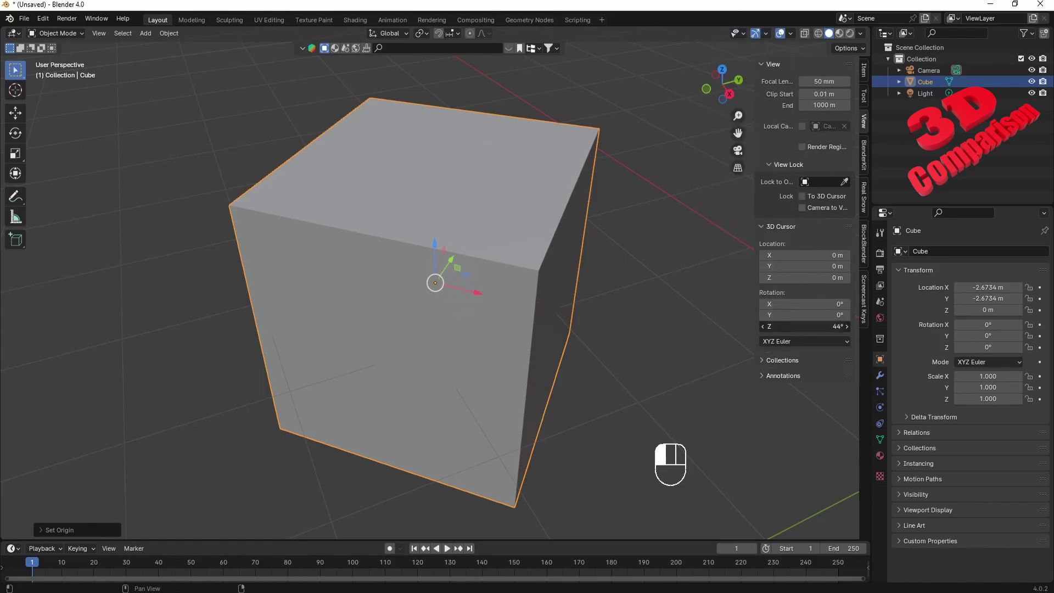
{"action": "left_click", "coordinate": [821, 329]}
{"action": "type", "text": "45"}
{"action": "key", "text": "Return"}
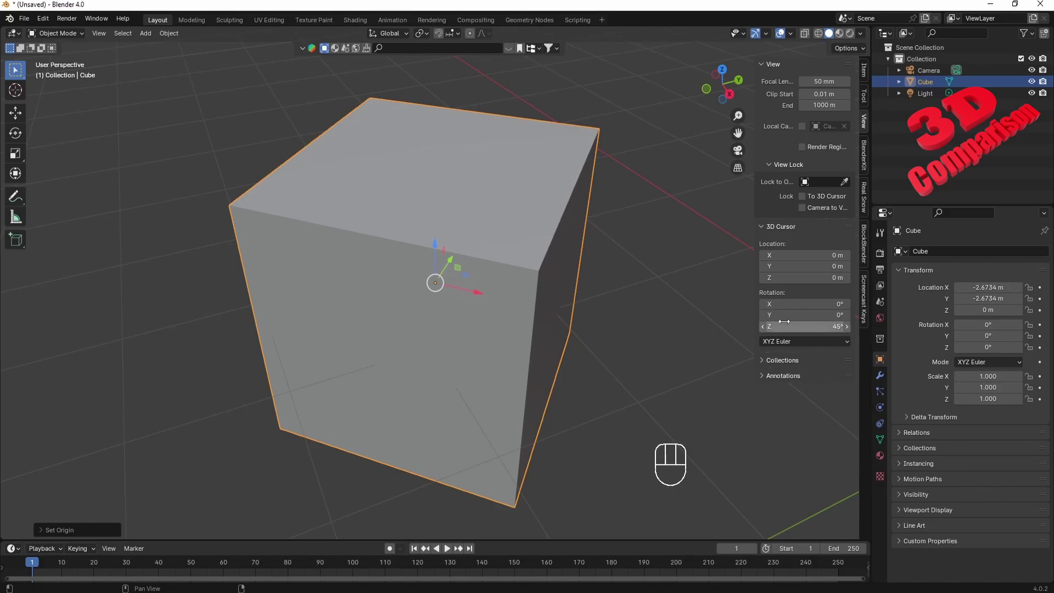
Test moving the cube along global and local X, then cancel the move.
{"action": "scroll", "coordinate": [625, 349], "scroll_direction": "down", "scroll_amount": 3}
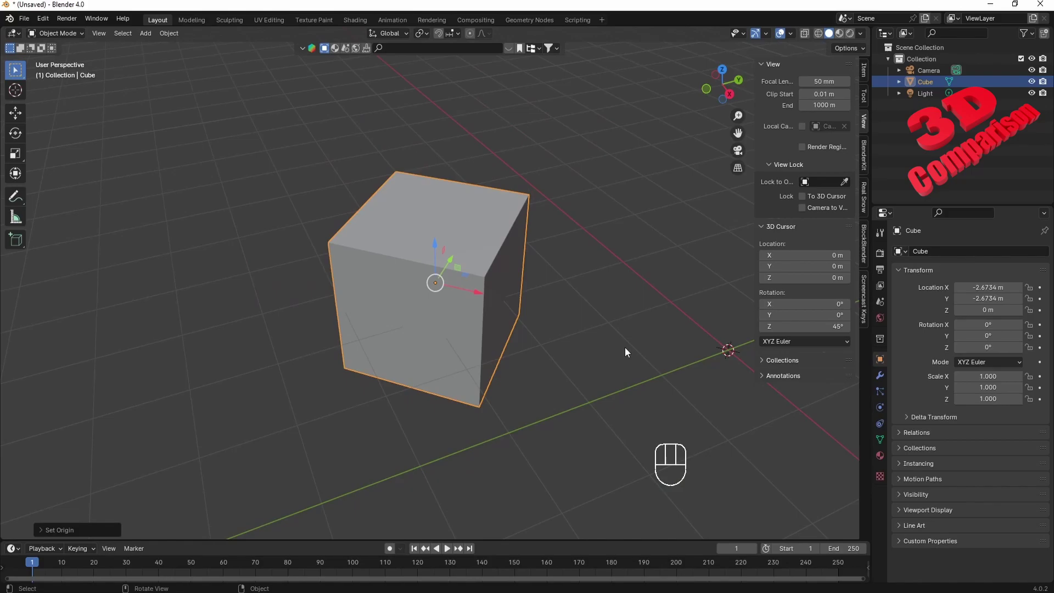
{"action": "key", "text": "g"}
{"action": "key", "text": "x"}
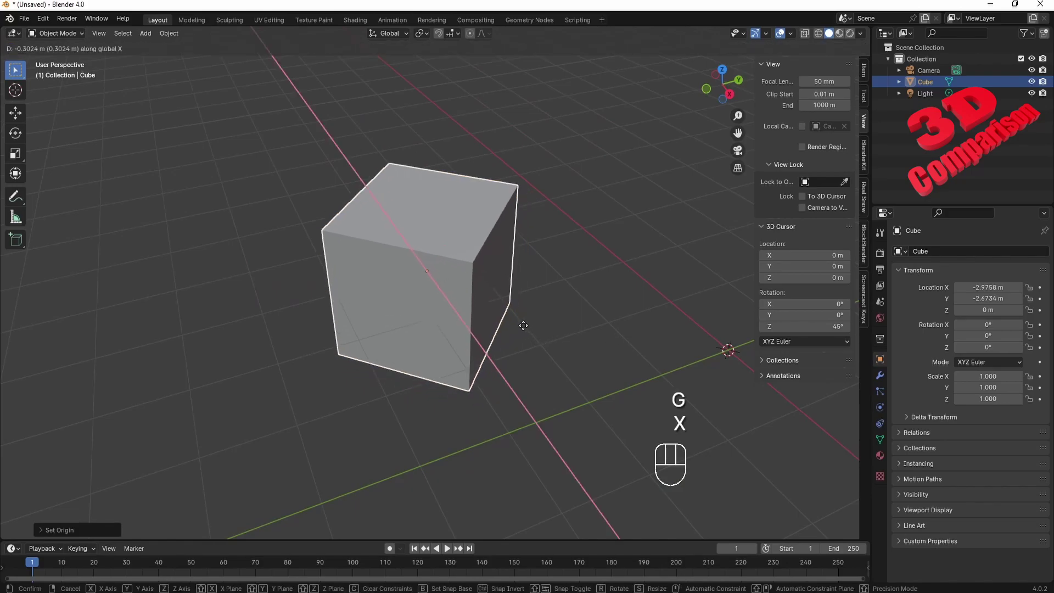
{"action": "key", "text": "x"}
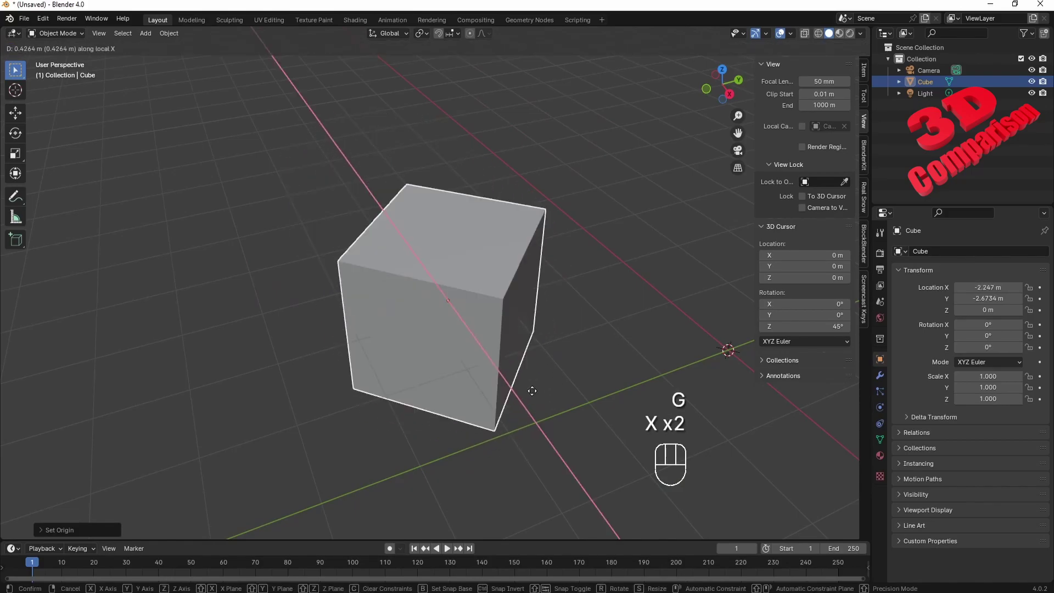
{"action": "key", "text": "x"}
{"action": "key", "text": "Escape"}
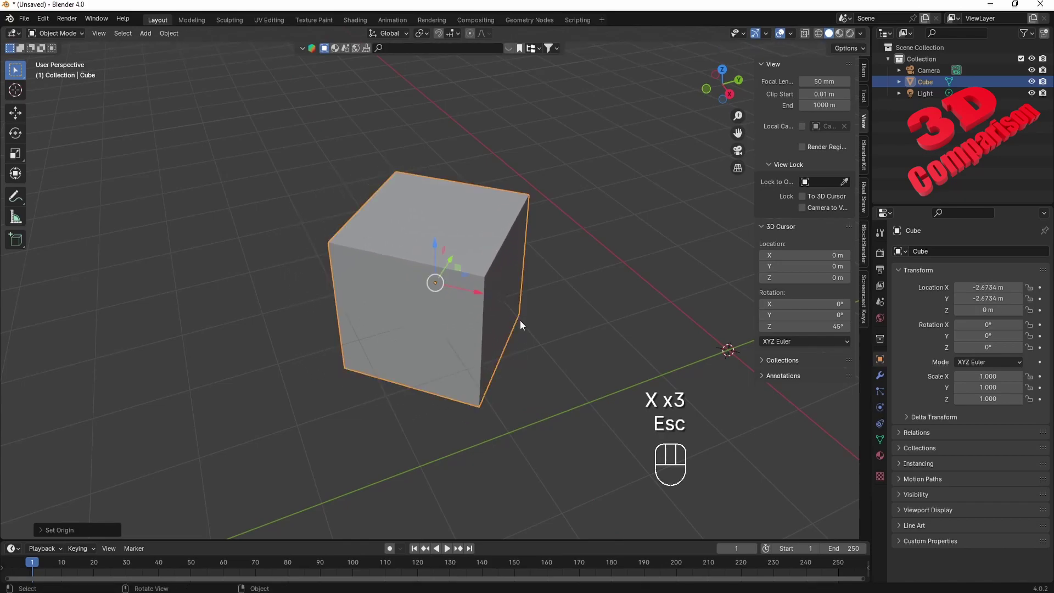
With Cursor transform orientation, move the cube along cursor X to X -0.94094 m, Y -0.94094 m.
{"action": "left_click", "coordinate": [393, 33]}
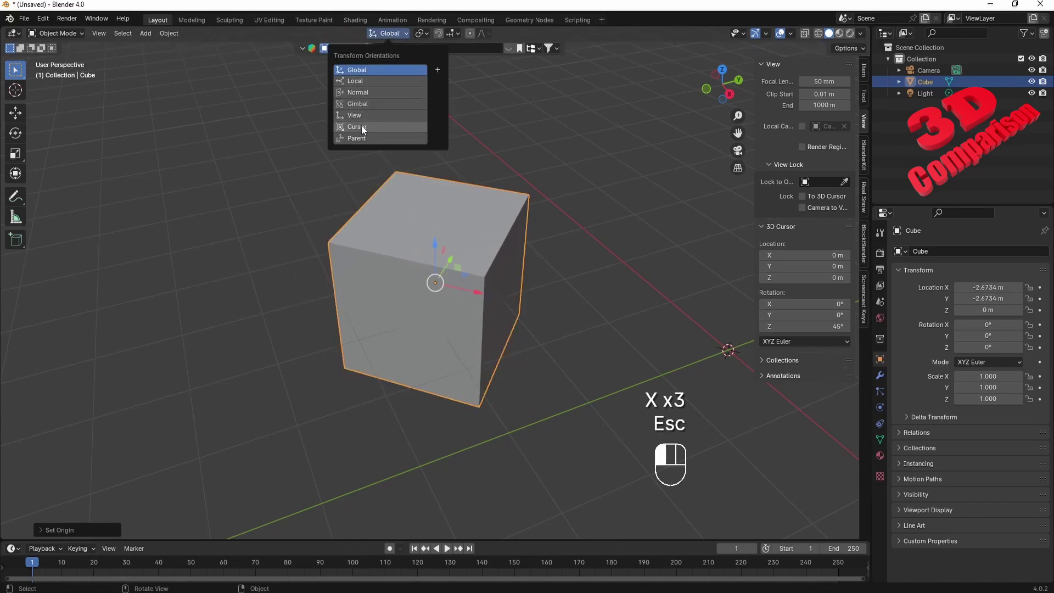
{"action": "left_click", "coordinate": [407, 125]}
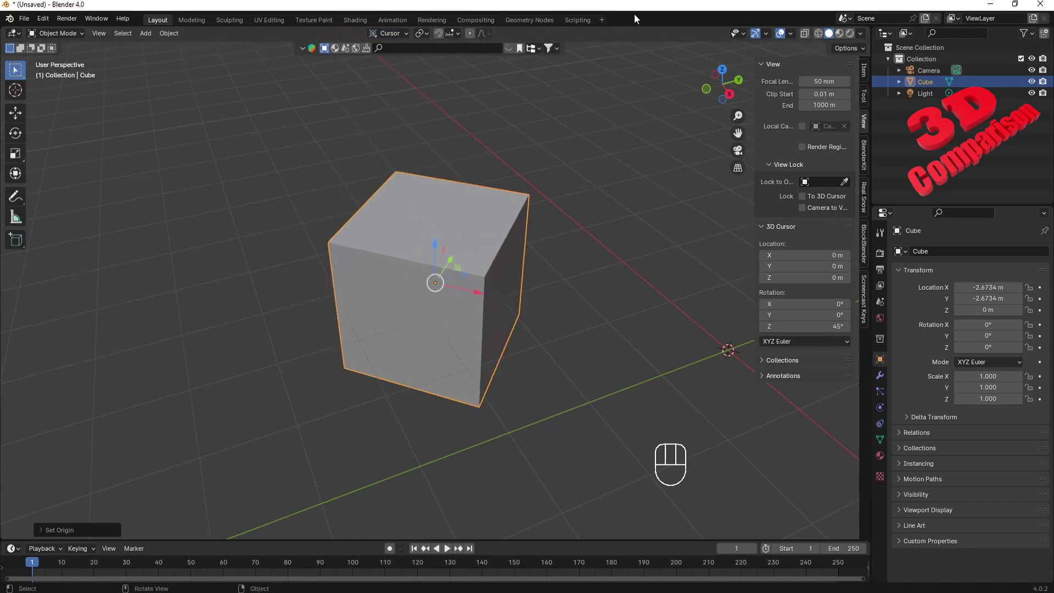
{"action": "key", "text": "g"}
{"action": "key", "text": "x"}
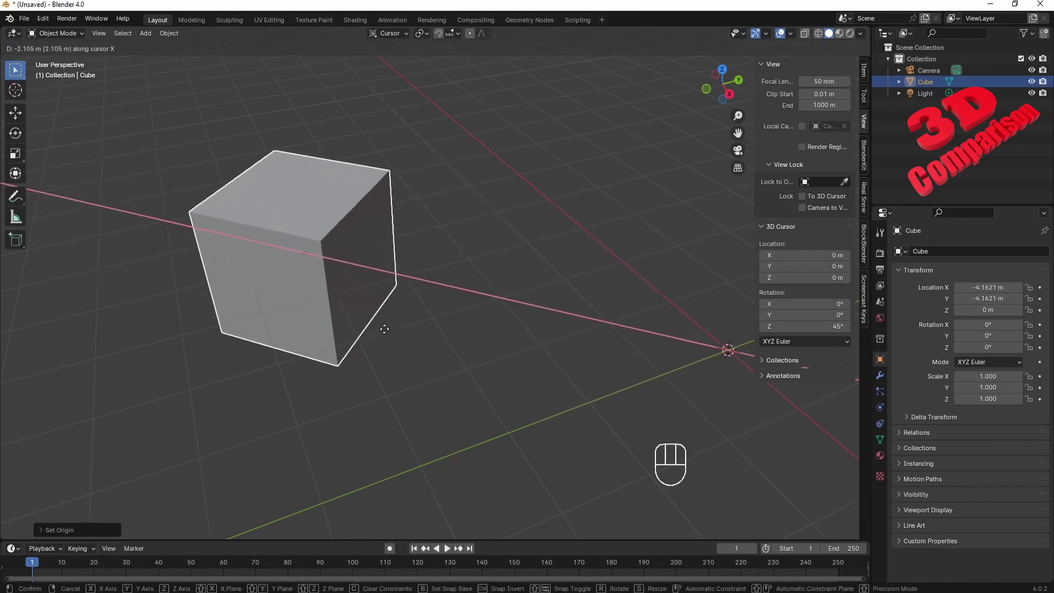
{"action": "left_click", "coordinate": [707, 384]}
{"action": "scroll", "coordinate": [709, 384], "scroll_direction": "down", "scroll_amount": 2}
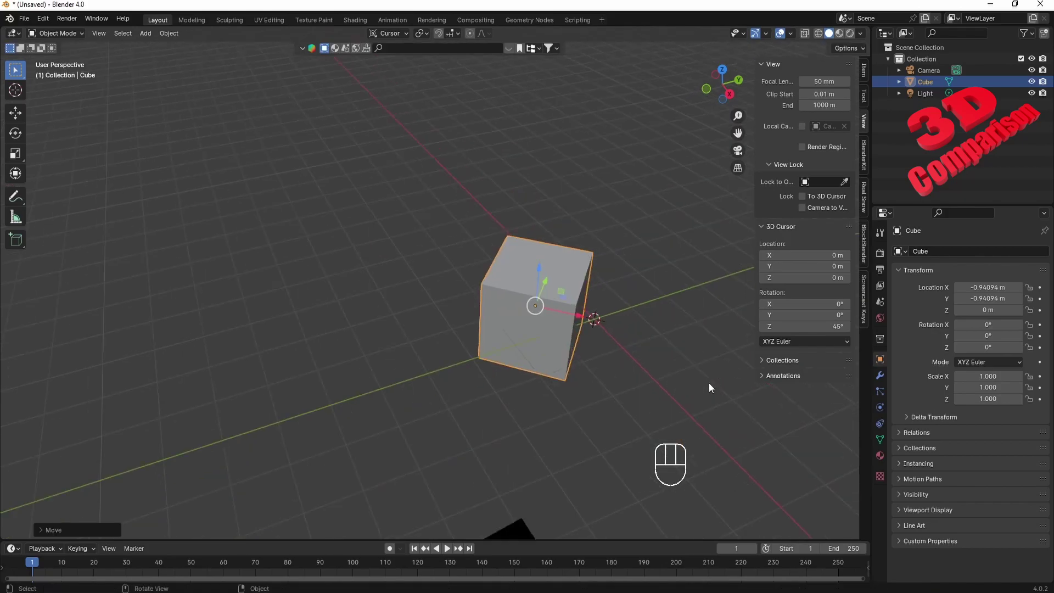
{"action": "middle_click_drag", "start_coordinate": [710, 383], "coordinate": [437, 344]}
{"action": "left_click", "coordinate": [437, 344]}
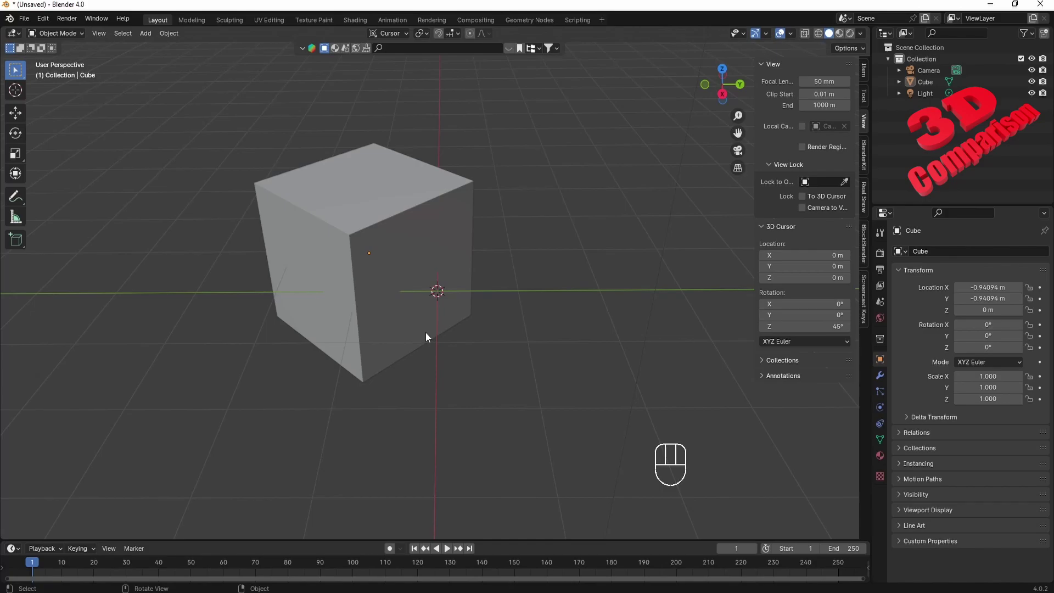
Select the cube, confirm the transform orientation remains Cursor, and show the viewport gizmo options.
{"action": "left_click", "coordinate": [395, 219]}
{"action": "left_click", "coordinate": [405, 37]}
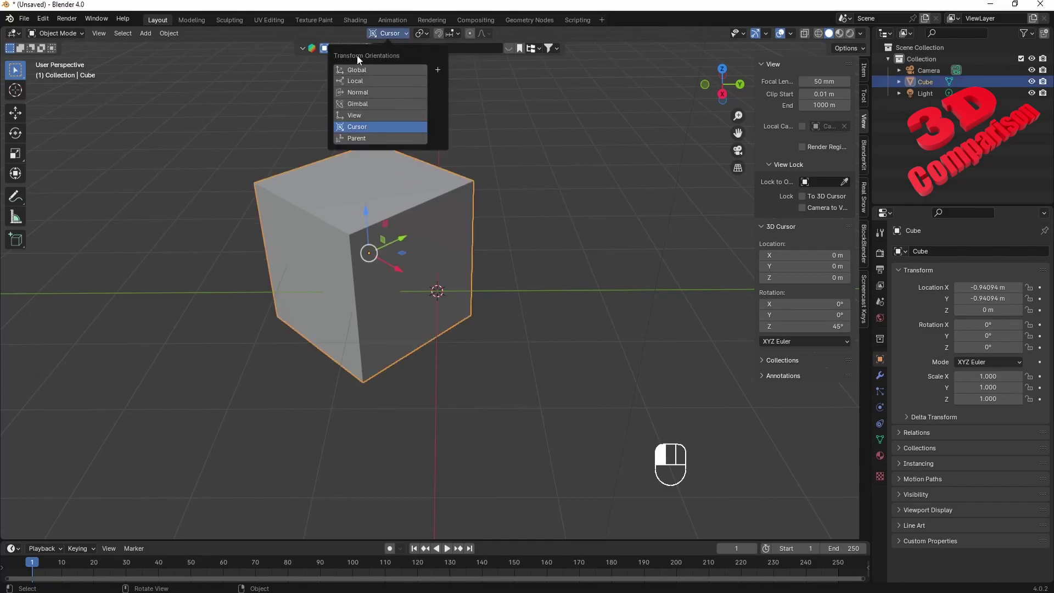
{"action": "left_click", "coordinate": [399, 35]}
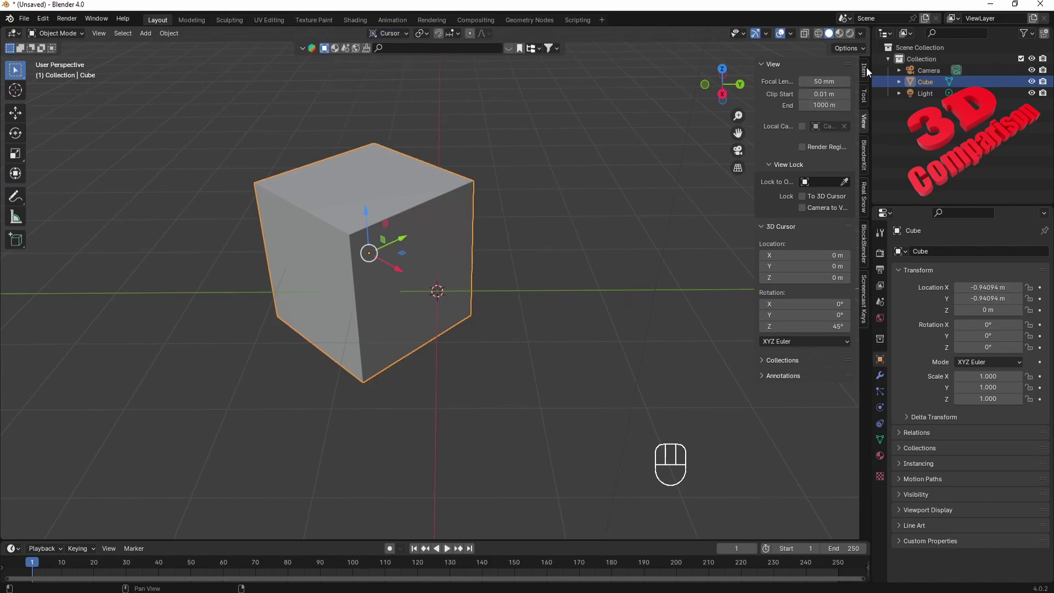
{"action": "left_click", "coordinate": [766, 34]}
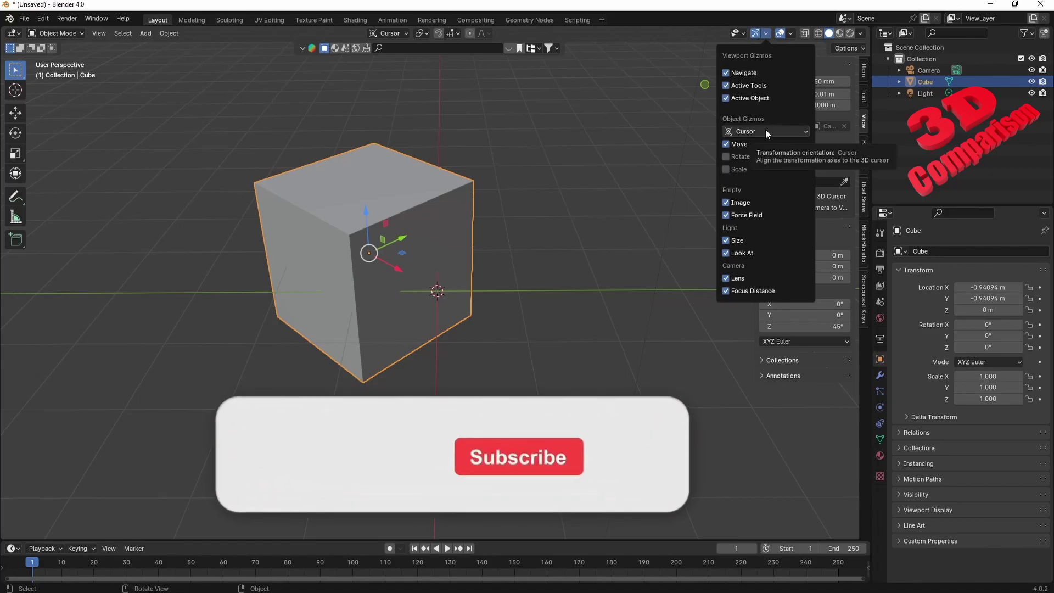
Dismiss the gizmo popover in empty viewport space, then box-select the cube again.
{"action": "left_click", "coordinate": [350, 522]}
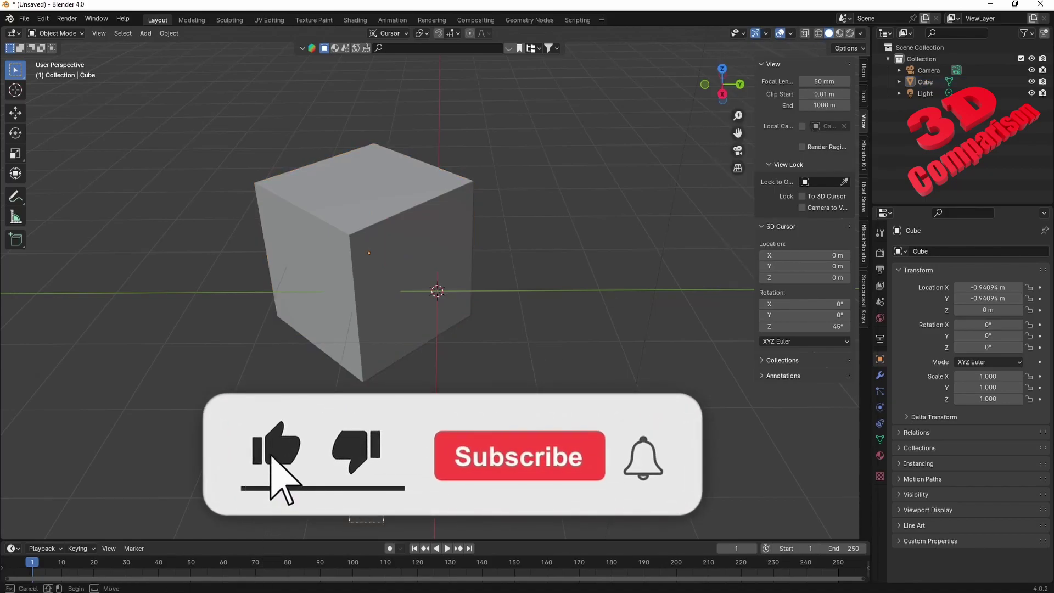
{"action": "left_click_drag", "start_coordinate": [349, 523], "coordinate": [621, 376]}
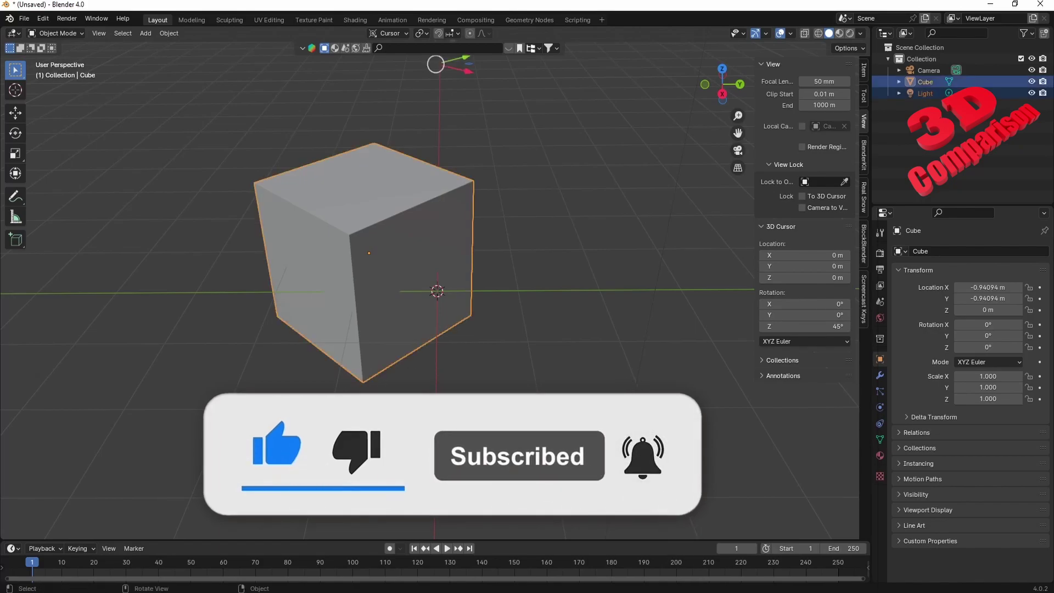